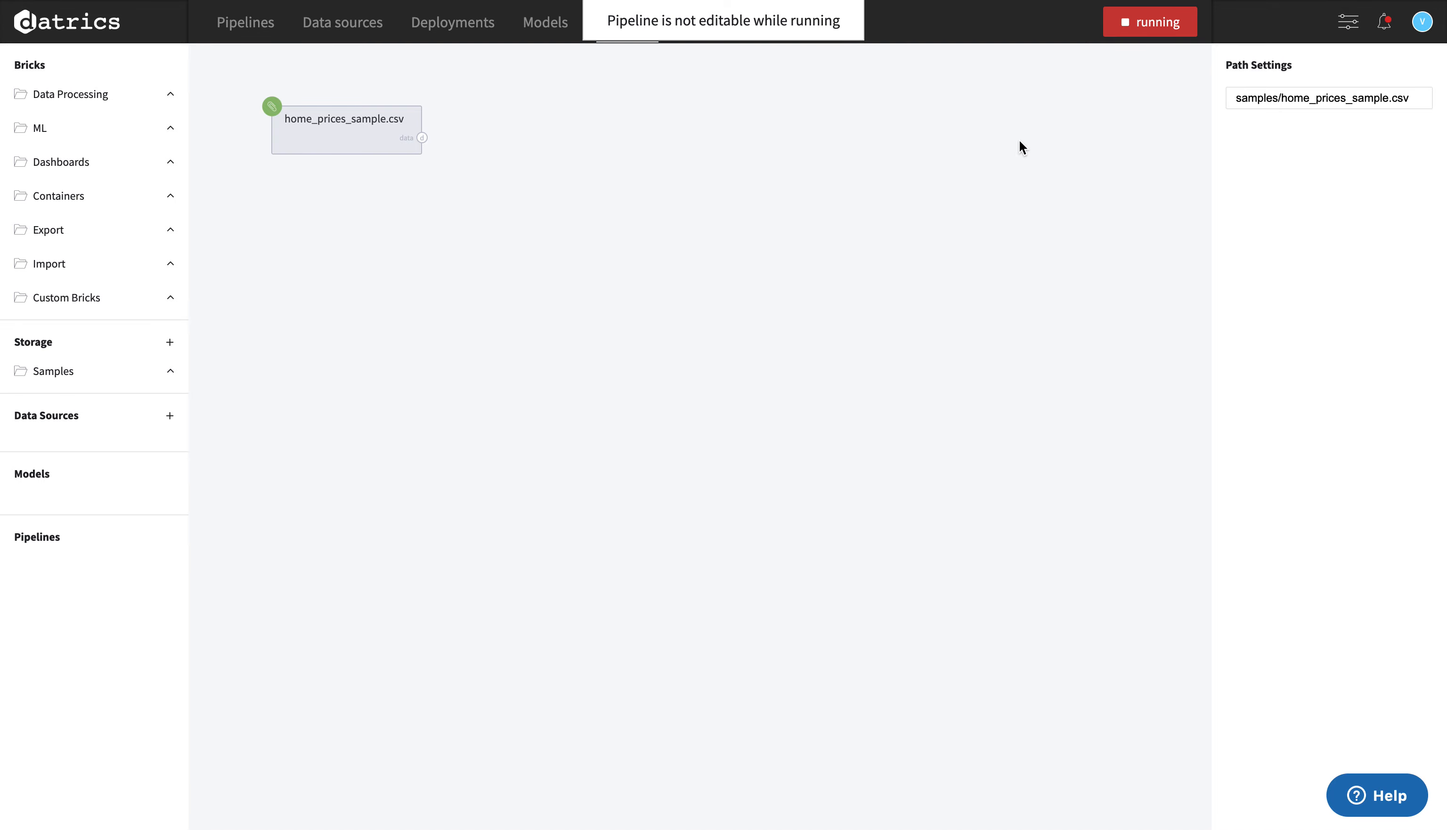
# - Preview the home_prices_sample.csv output and examine its Neighborhood, RoofMatl, Id and SalePrice columns
pyautogui.click(1236, 209)
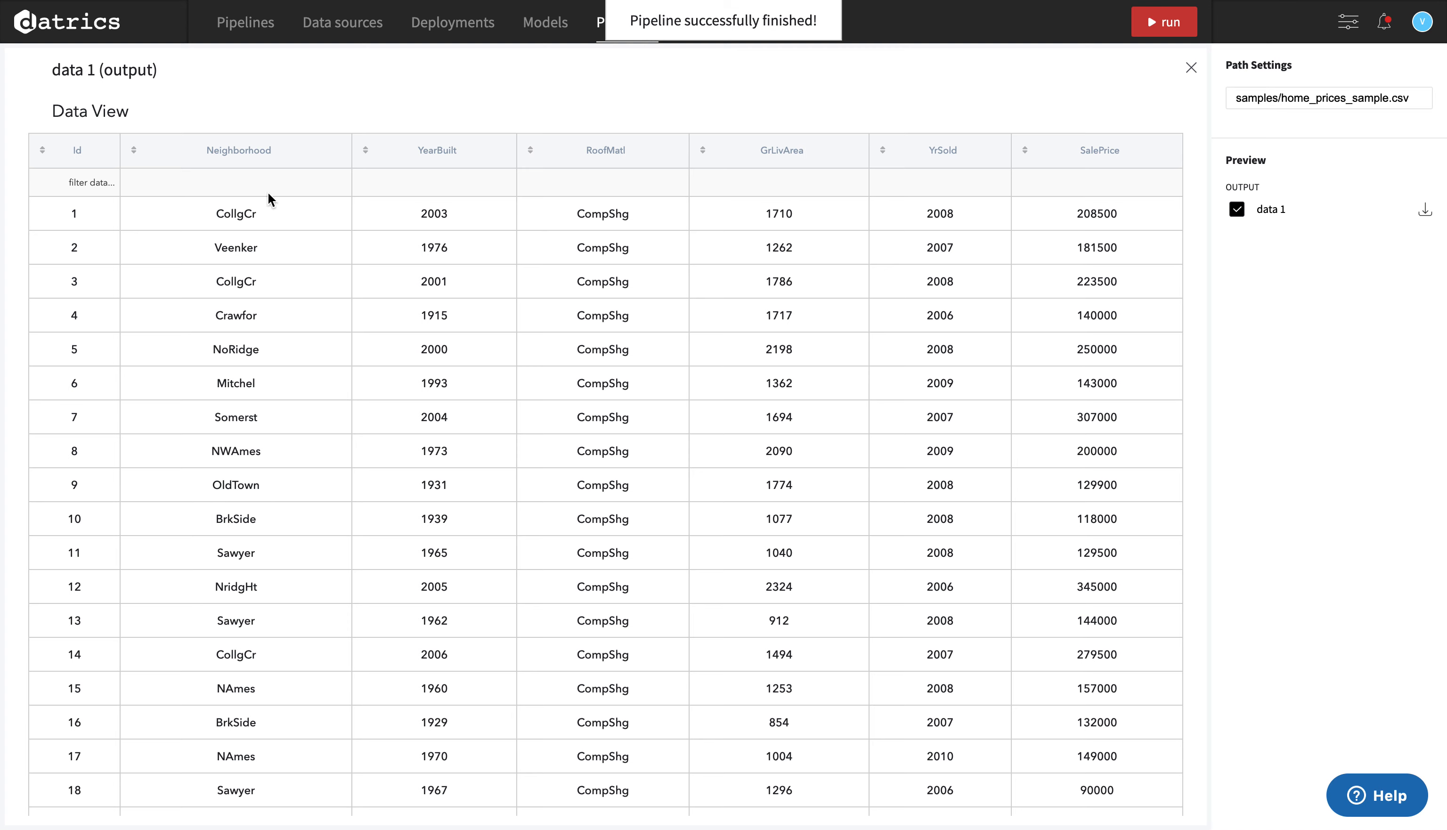
pyautogui.click(235, 215)
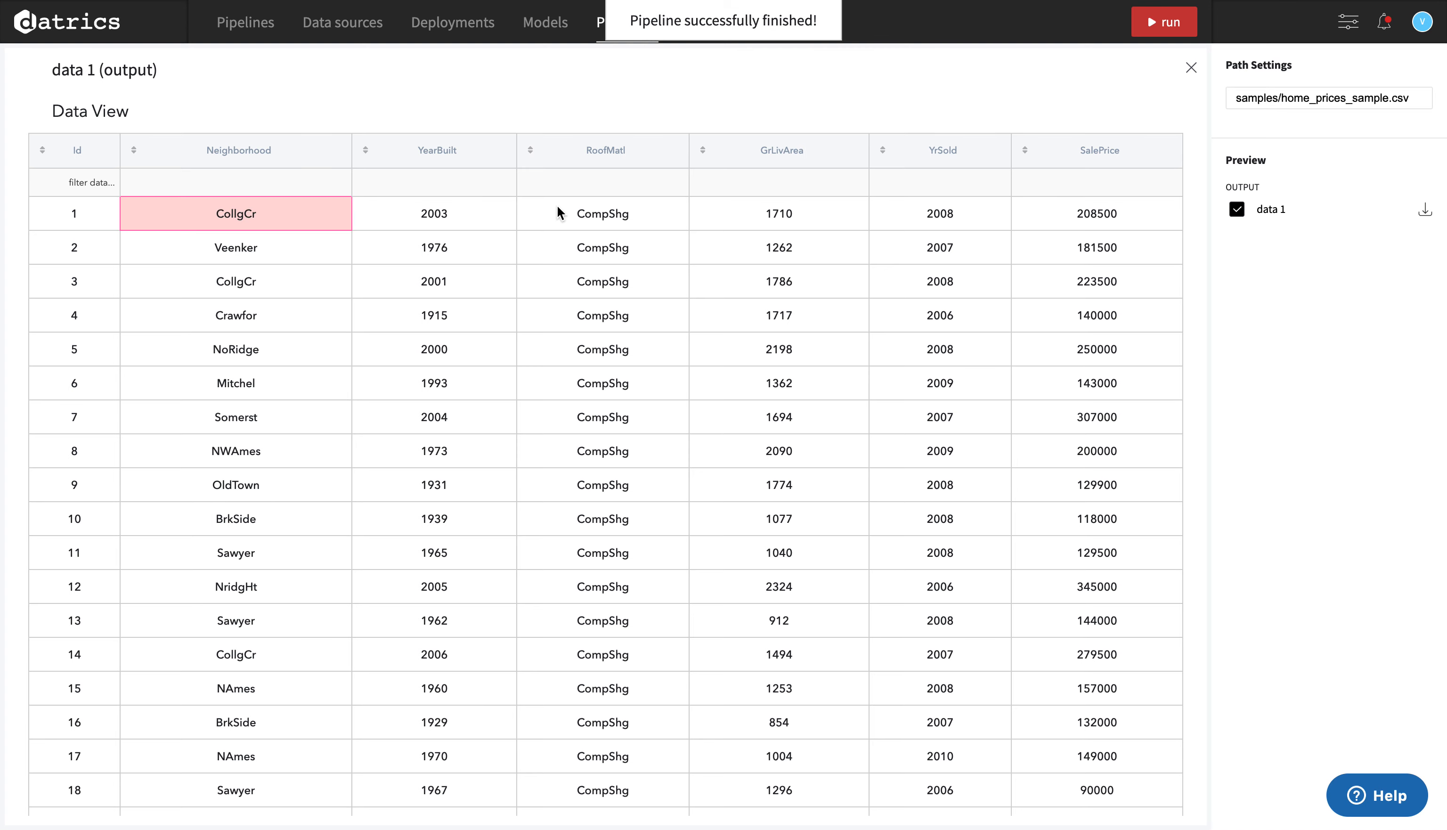
pyautogui.click(588, 212)
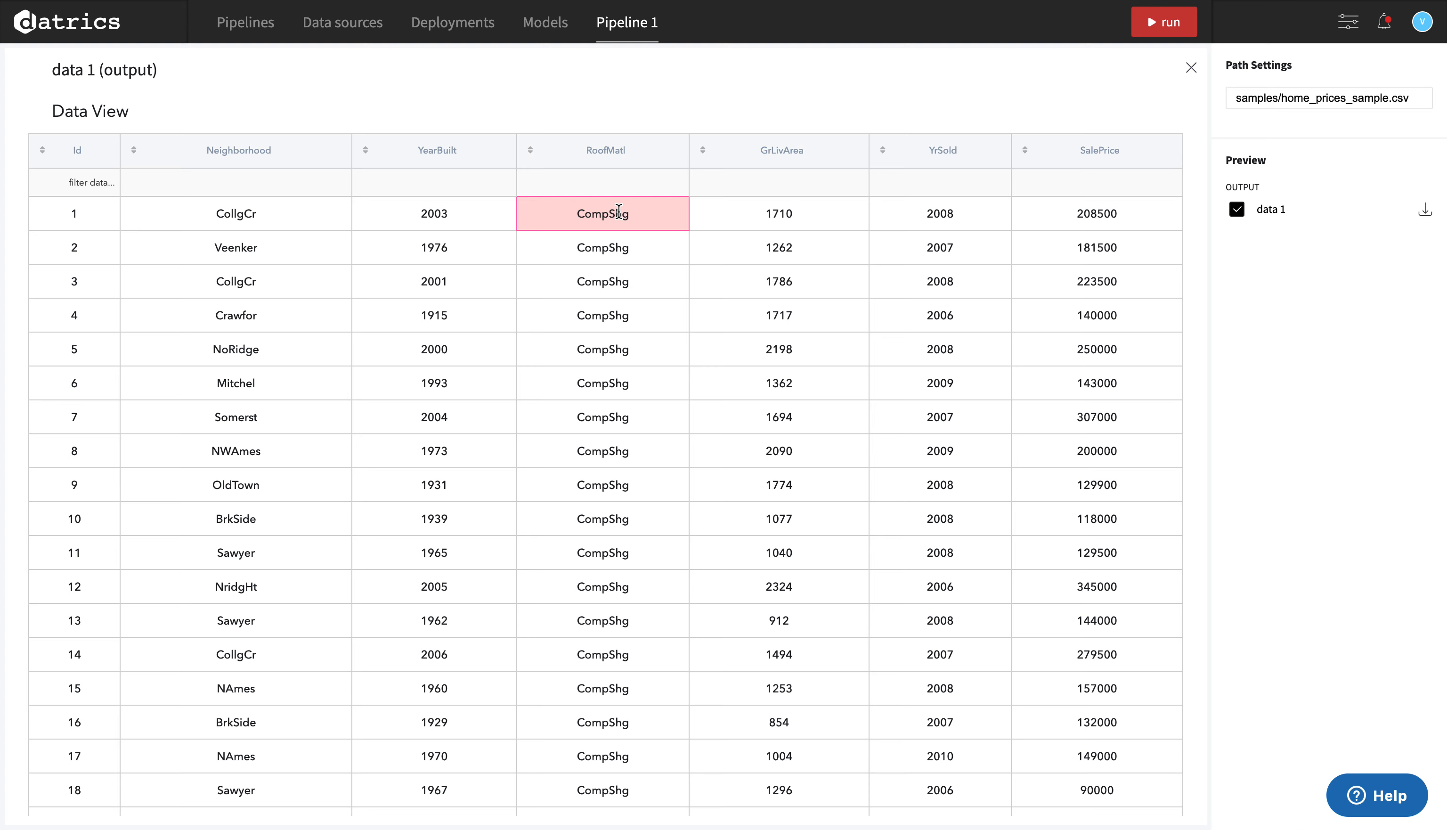
pyautogui.click(79, 209)
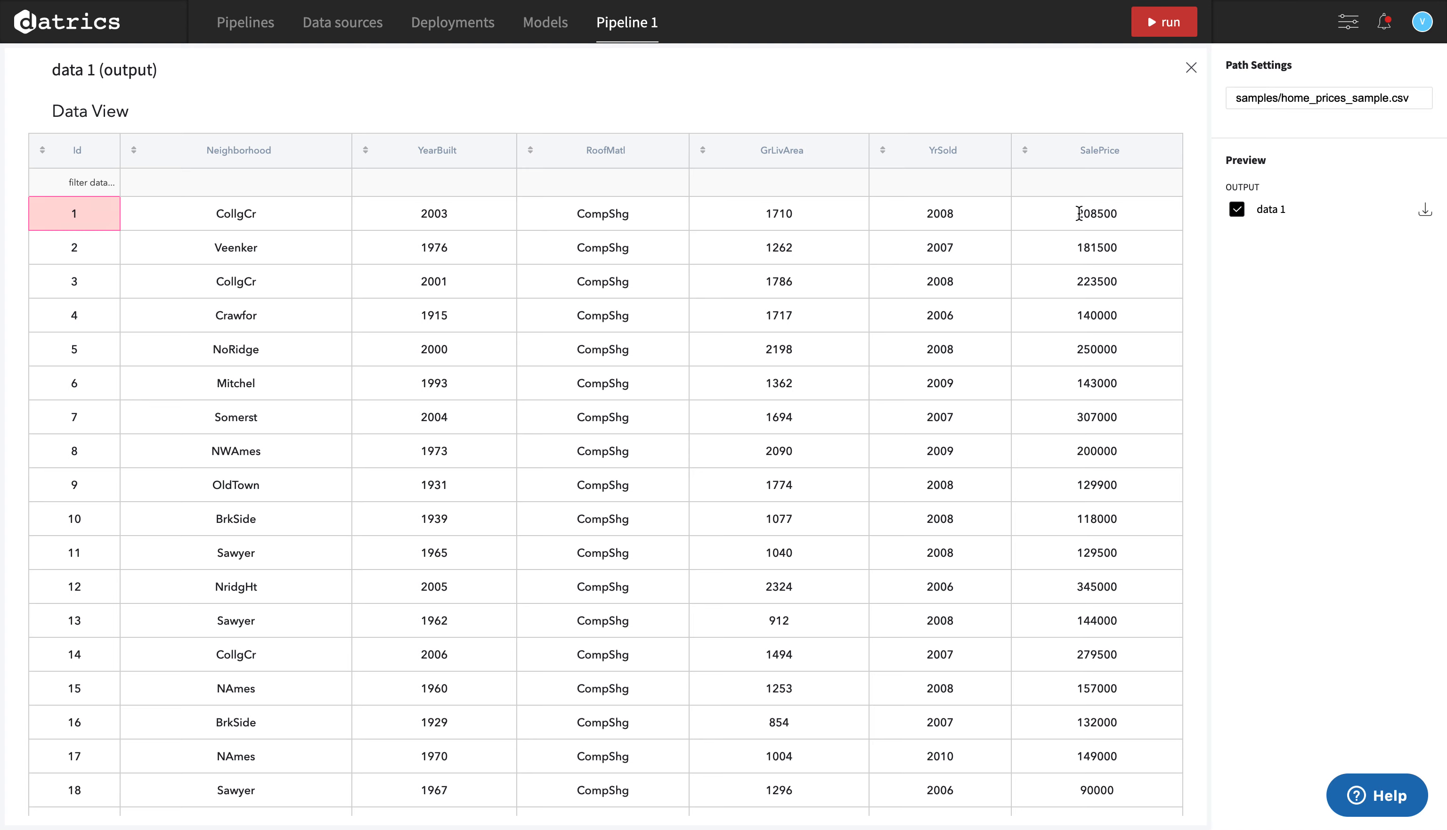
pyautogui.moveTo(1075, 217); pyautogui.dragTo(1116, 215)
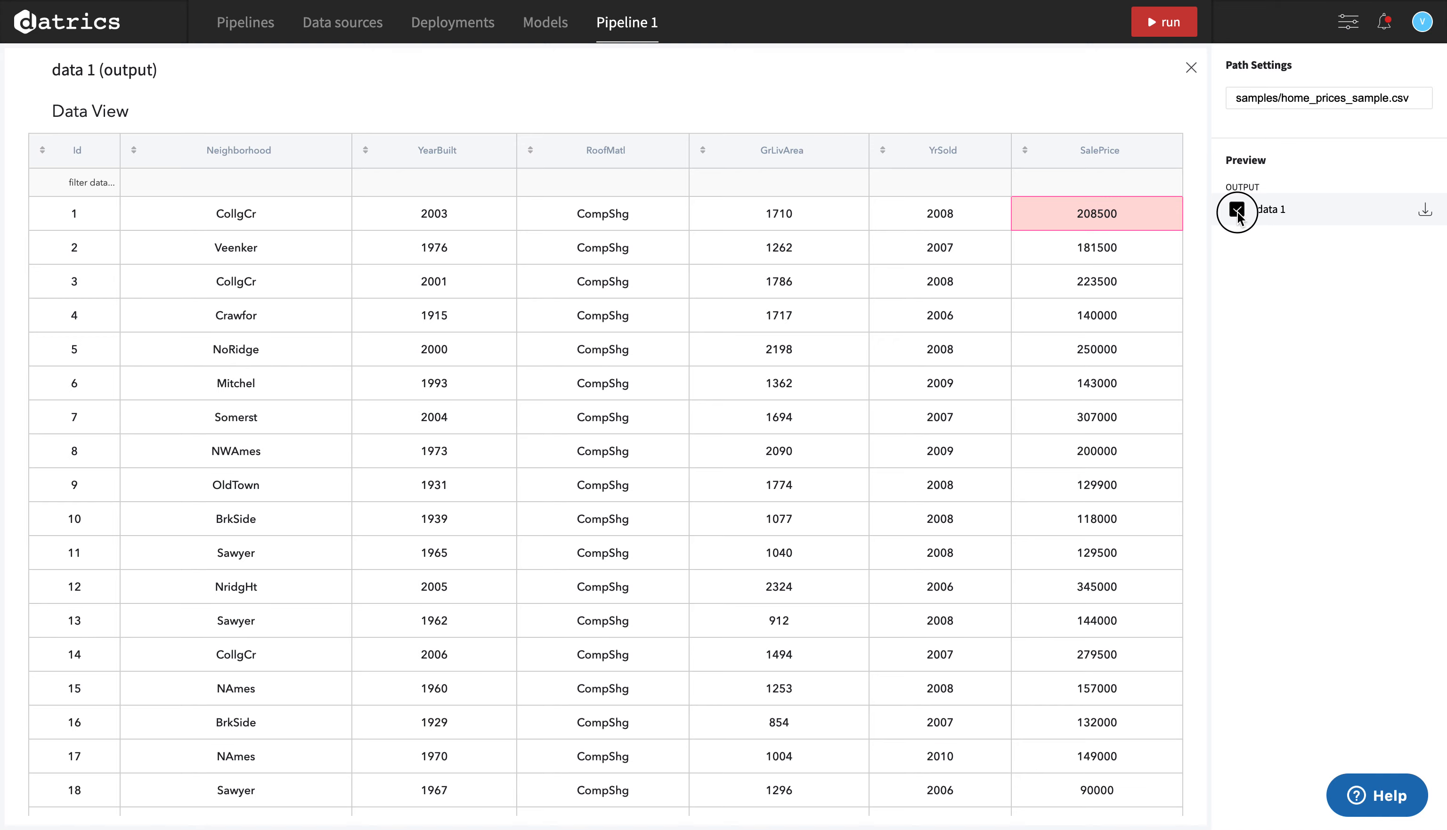
pyautogui.click(1236, 210)
# - Add a Missing Values Treatment brick below the home_prices_sample.csv brick, connected to its data output, and run the pipeline
pyautogui.click(73, 94)
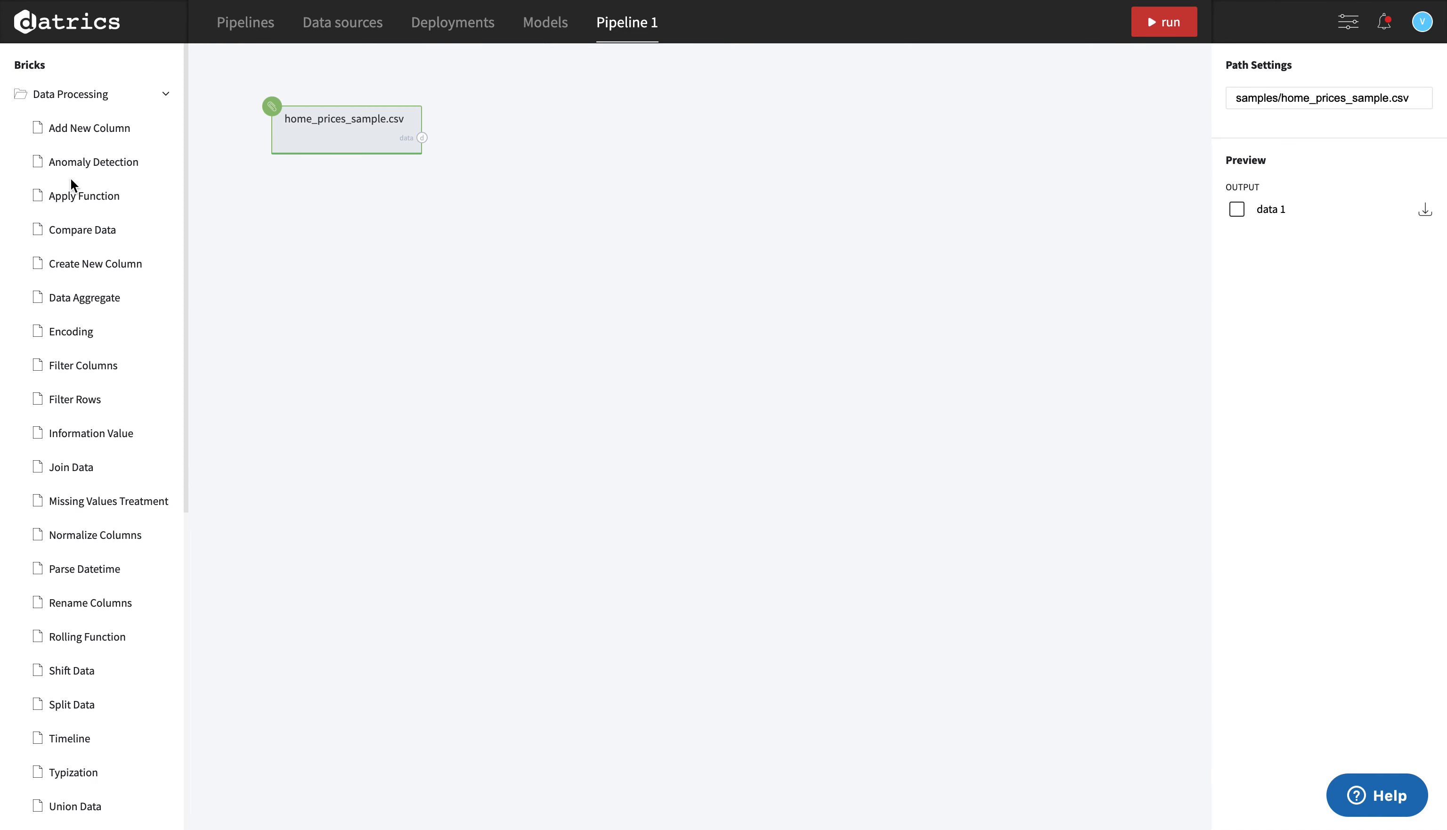
pyautogui.moveTo(85, 510); pyautogui.dragTo(404, 194)
pyautogui.moveTo(422, 138); pyautogui.dragTo(355, 206)
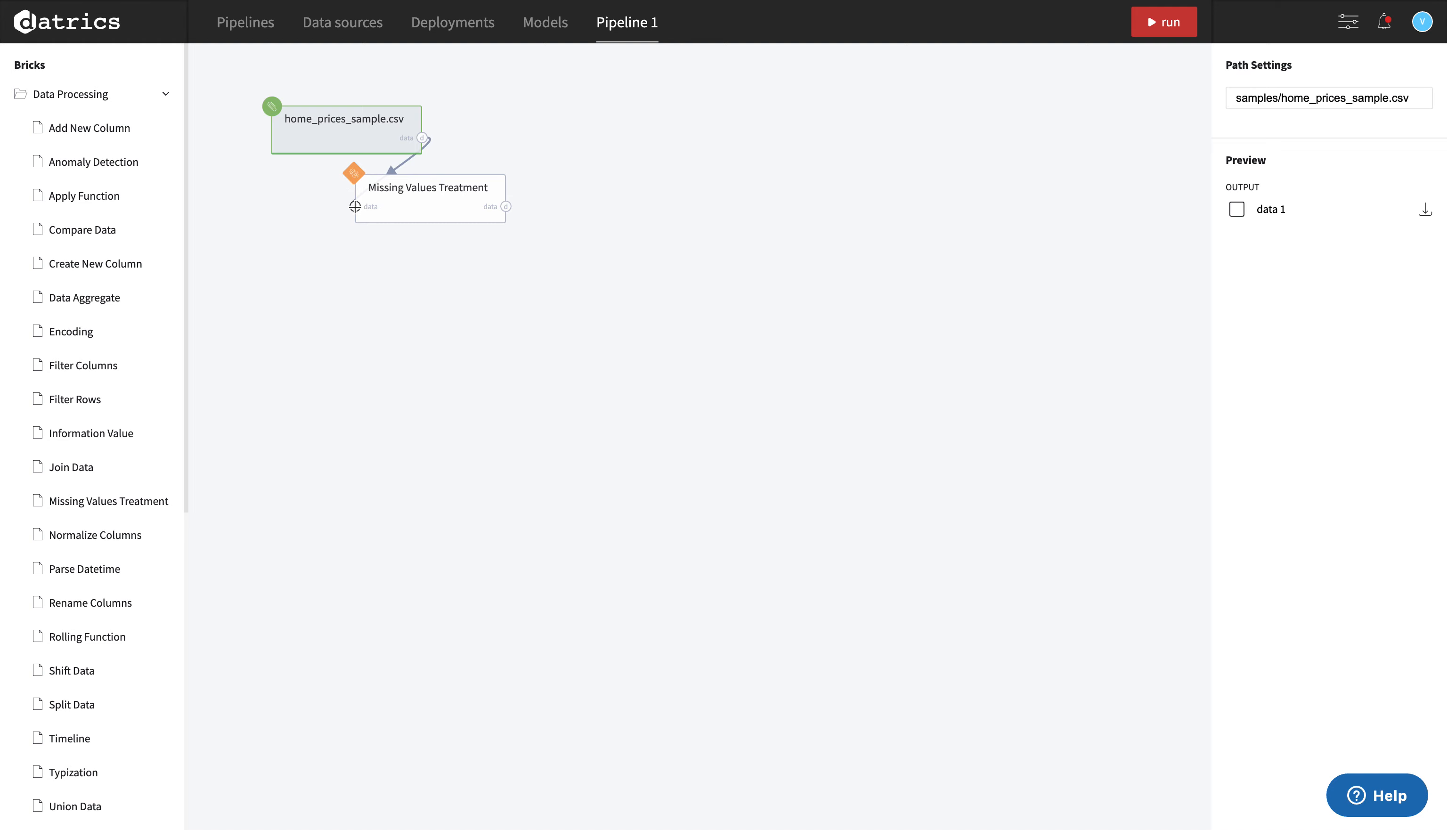
pyautogui.click(1168, 24)
pyautogui.click(429, 209)
pyautogui.moveTo(430, 209); pyautogui.dragTo(346, 207)
# - Treat the missing values in the RoofMatl column with the auto suggestion, filling them with the custom value CompShg
pyautogui.click(1369, 115)
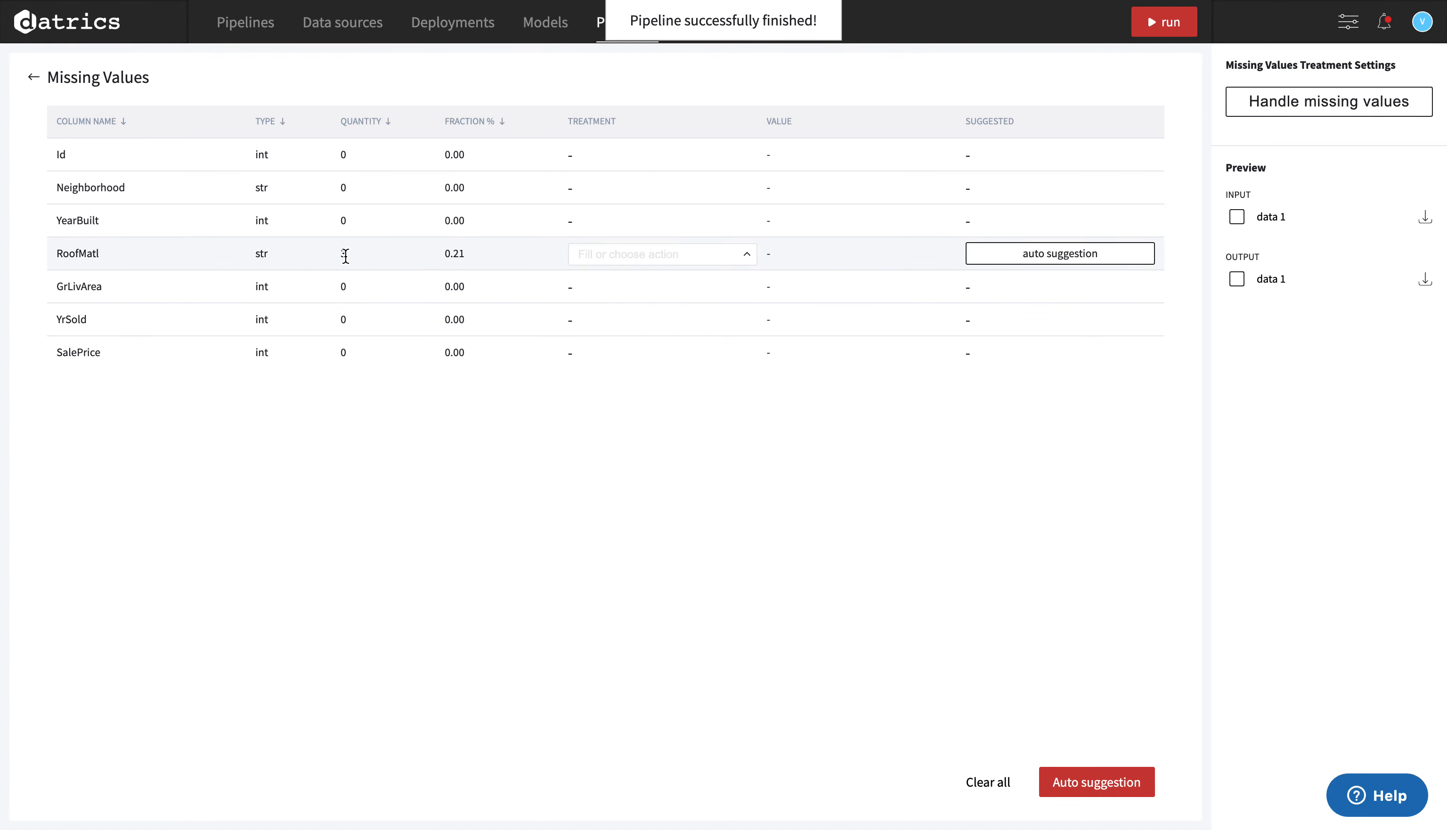
pyautogui.click(704, 252)
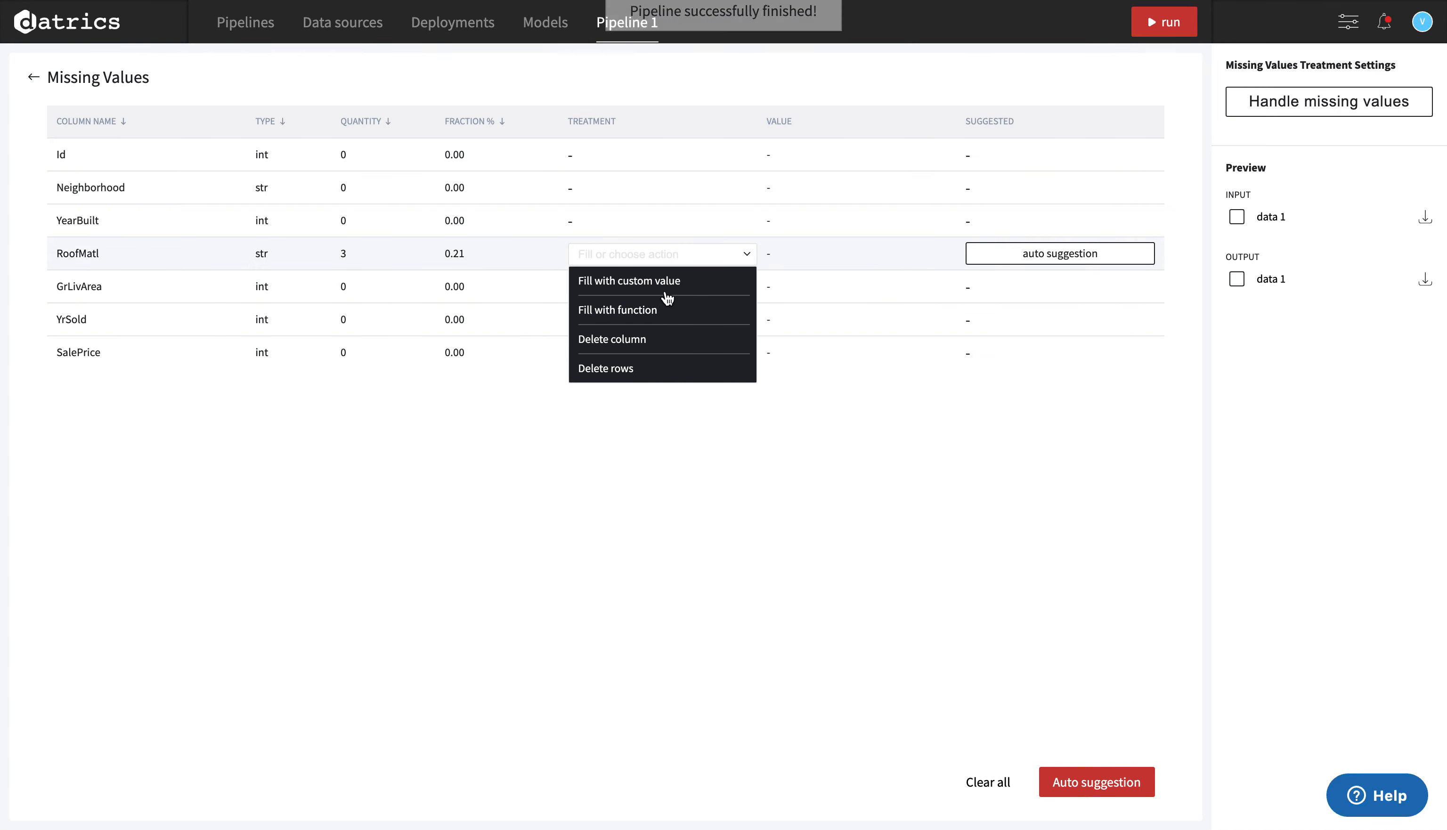
pyautogui.click(1056, 265)
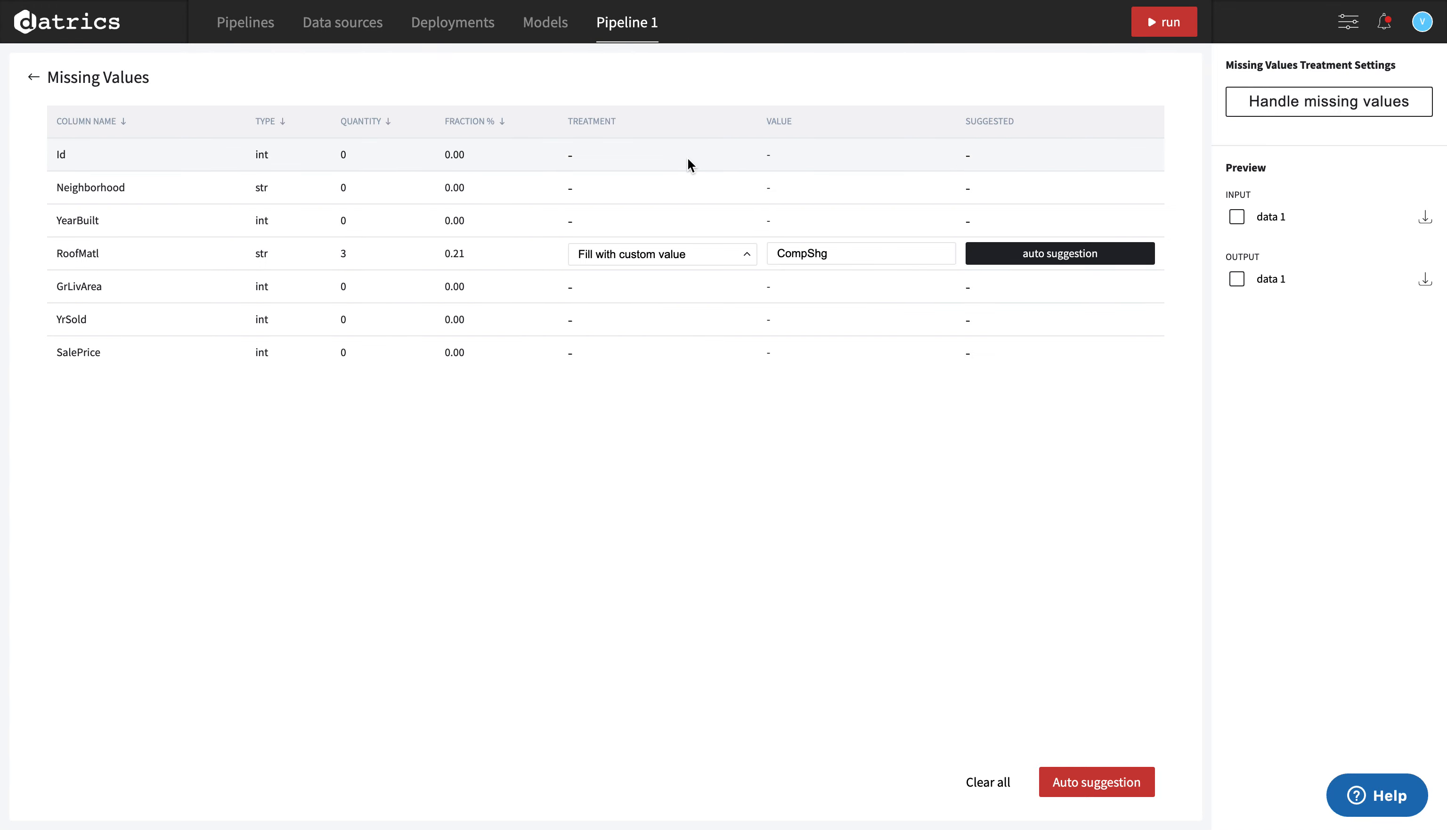
pyautogui.click(31, 85)
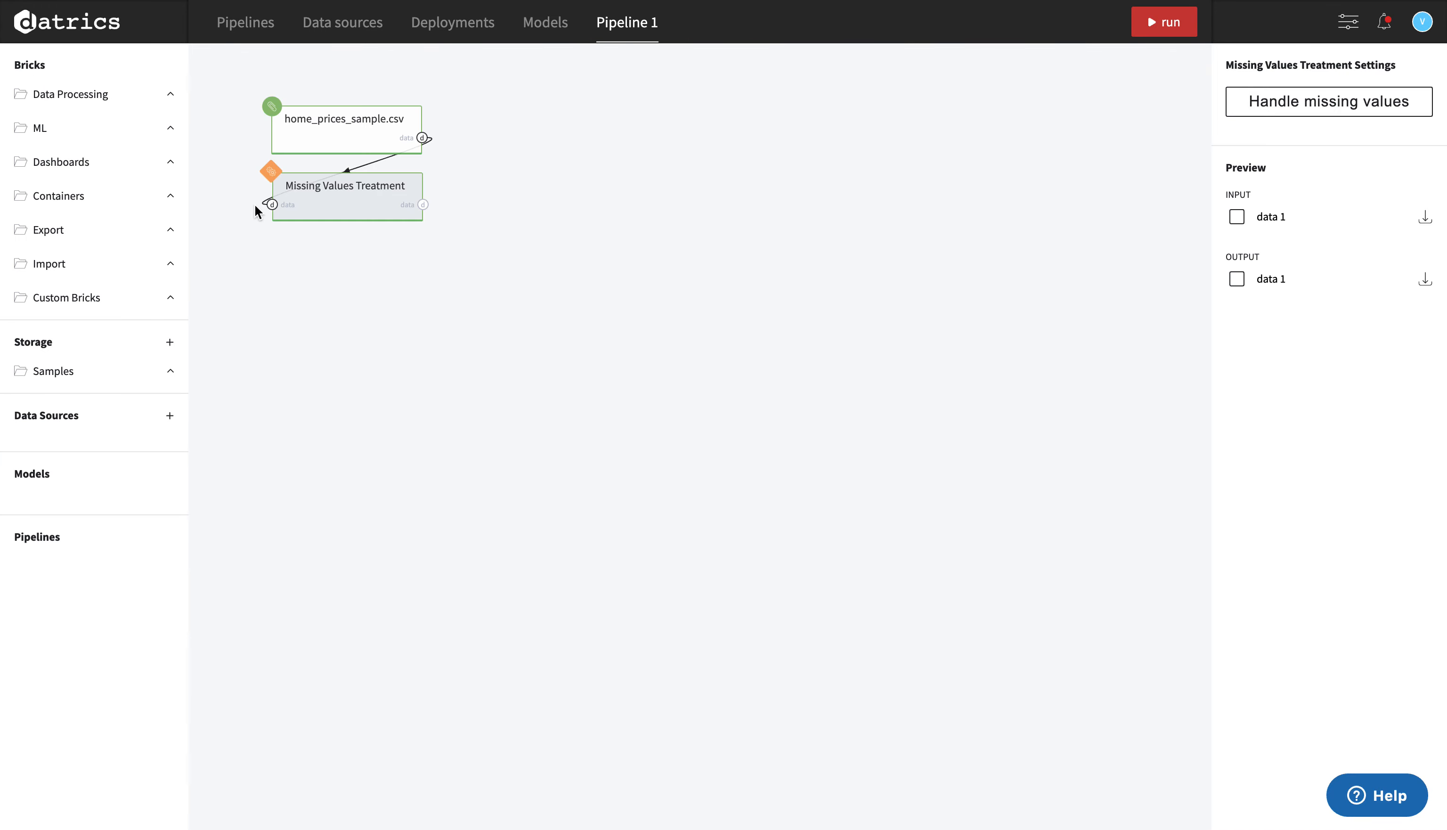
# - Add a Filter Columns brick connected to the Missing Values Treatment output and set it to remove the Id column
pyautogui.click(105, 96)
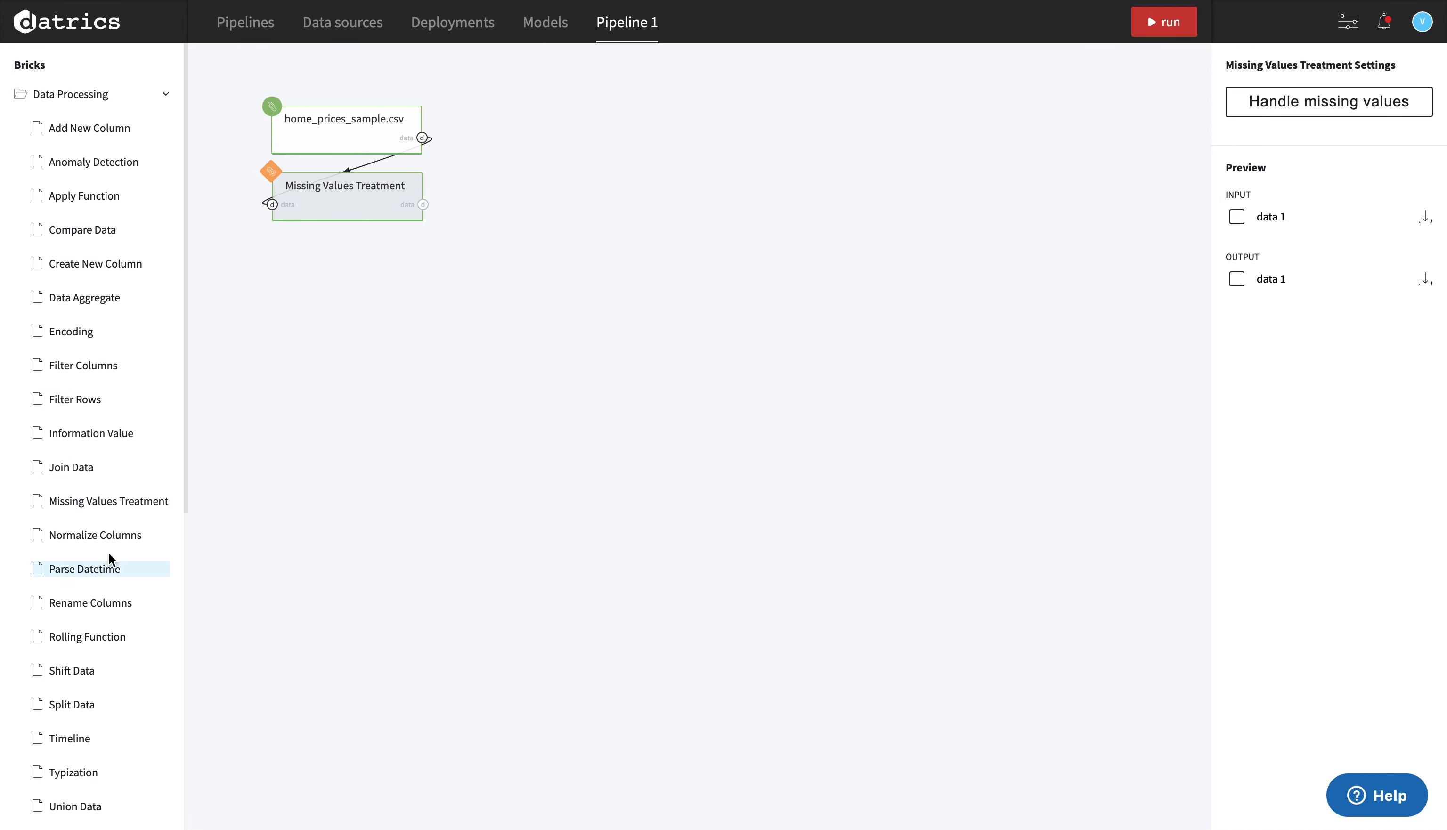
pyautogui.moveTo(113, 365); pyautogui.dragTo(385, 252)
pyautogui.moveTo(422, 204); pyautogui.dragTo(341, 267)
pyautogui.click(1318, 113)
pyautogui.click(1298, 141)
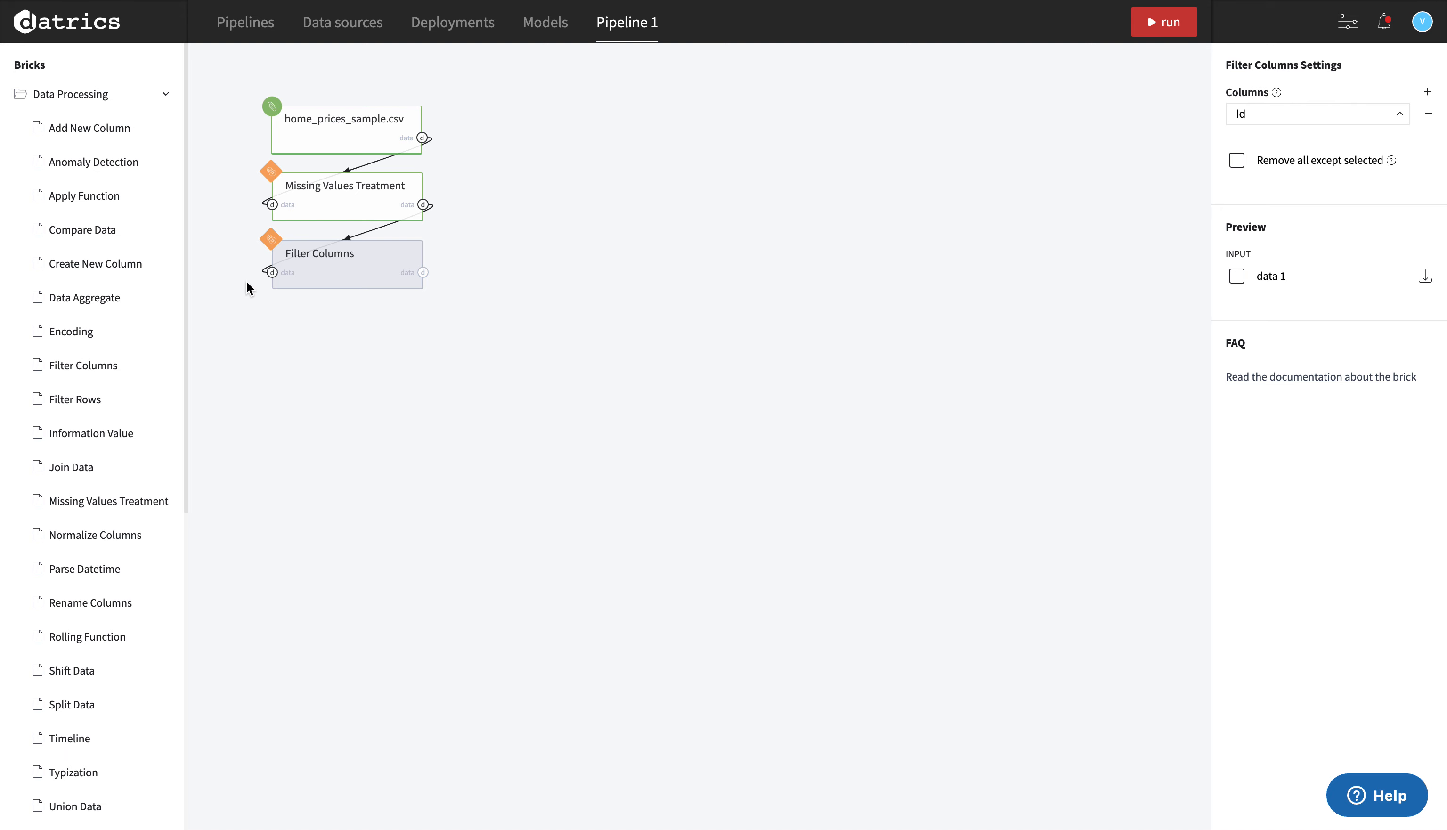
# - Add an Encoding brick connected to the Filter Columns output and set label encoding for the Neighborhood column
pyautogui.moveTo(103, 329); pyautogui.dragTo(313, 336)
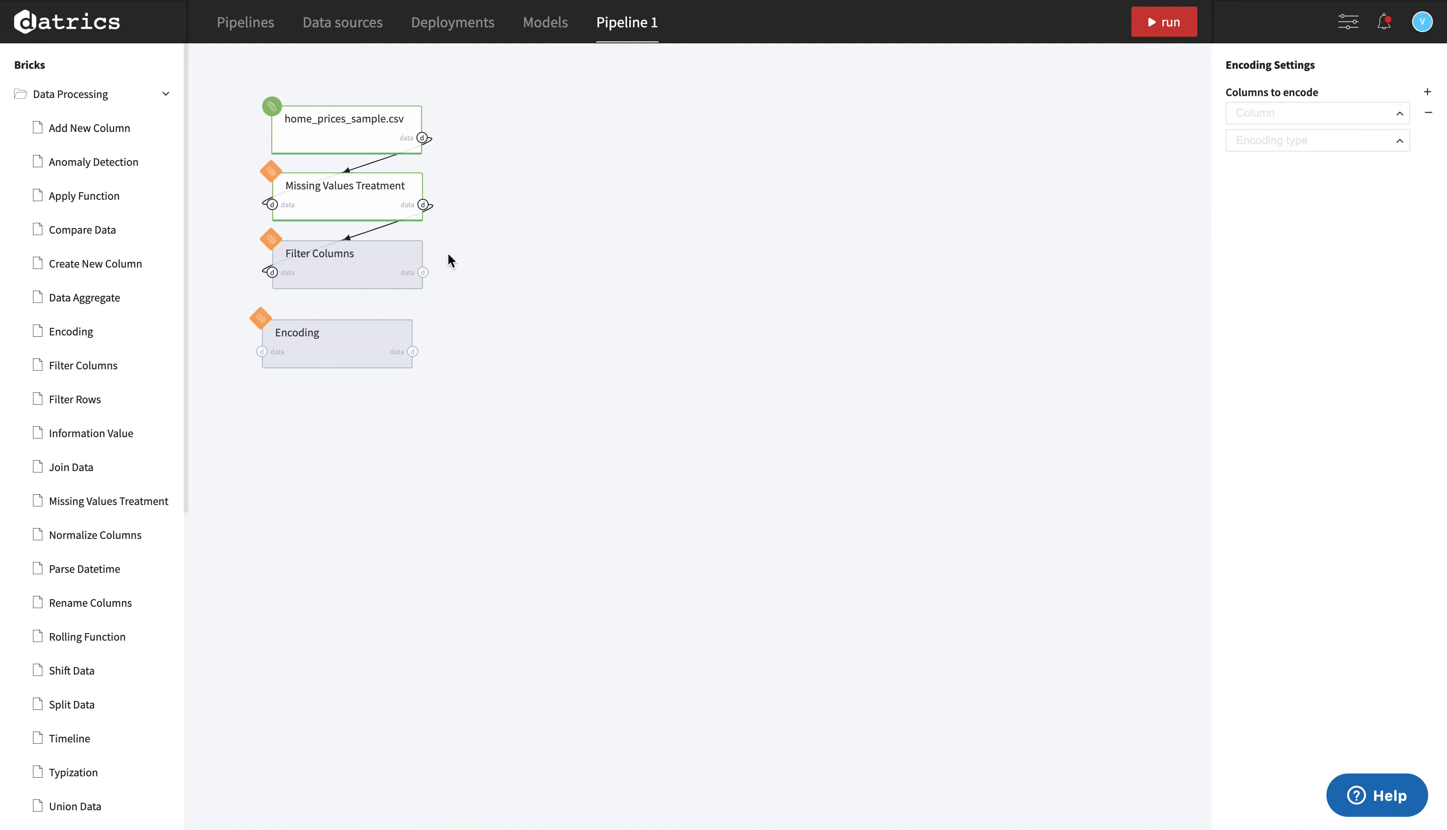
pyautogui.moveTo(422, 272)
pyautogui.mouseDown()
pyautogui.moveTo(257, 349)
pyautogui.moveTo(302, 342)
pyautogui.mouseUp()
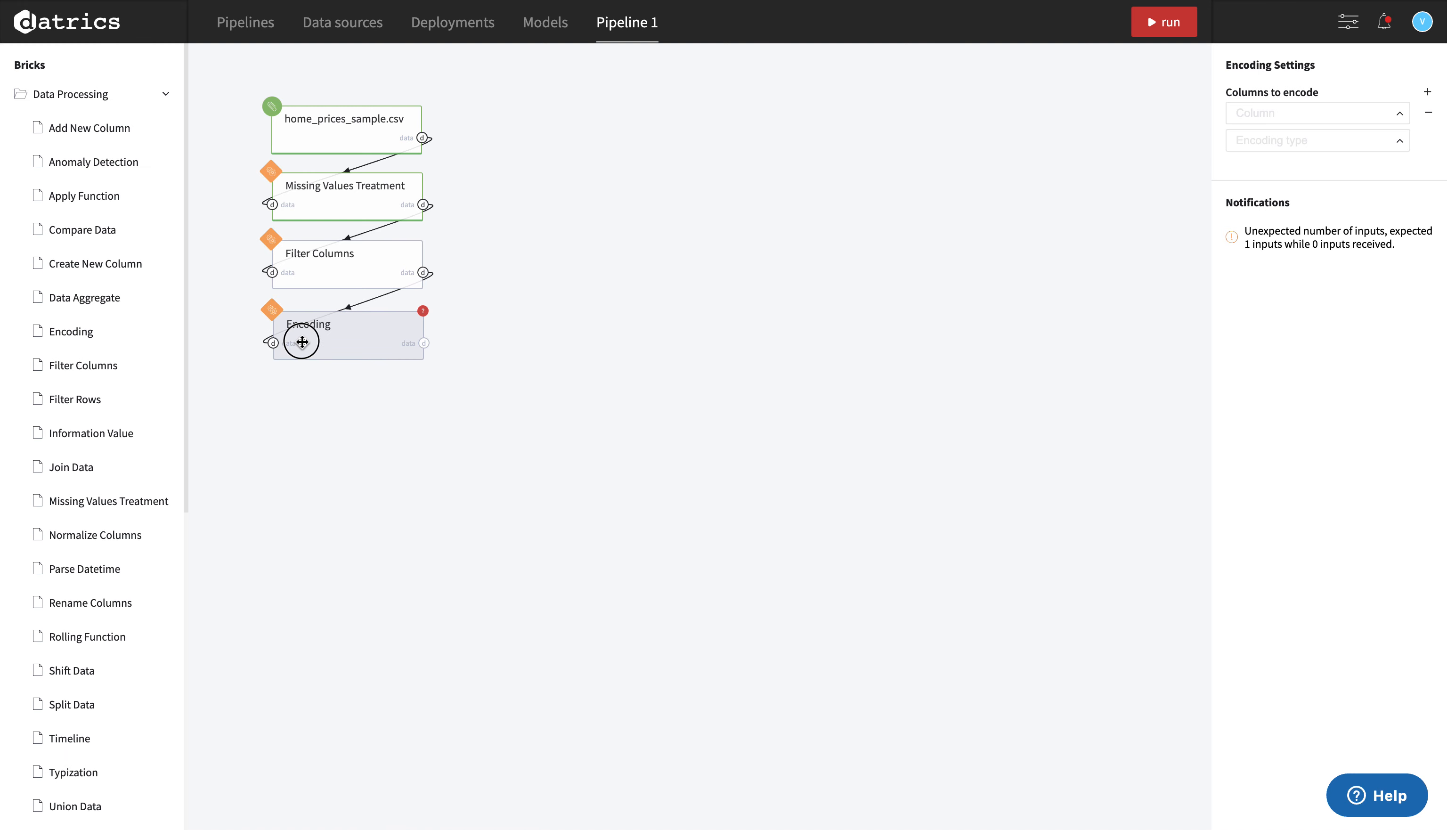
pyautogui.click(1361, 112)
pyautogui.click(1311, 147)
pyautogui.click(1327, 138)
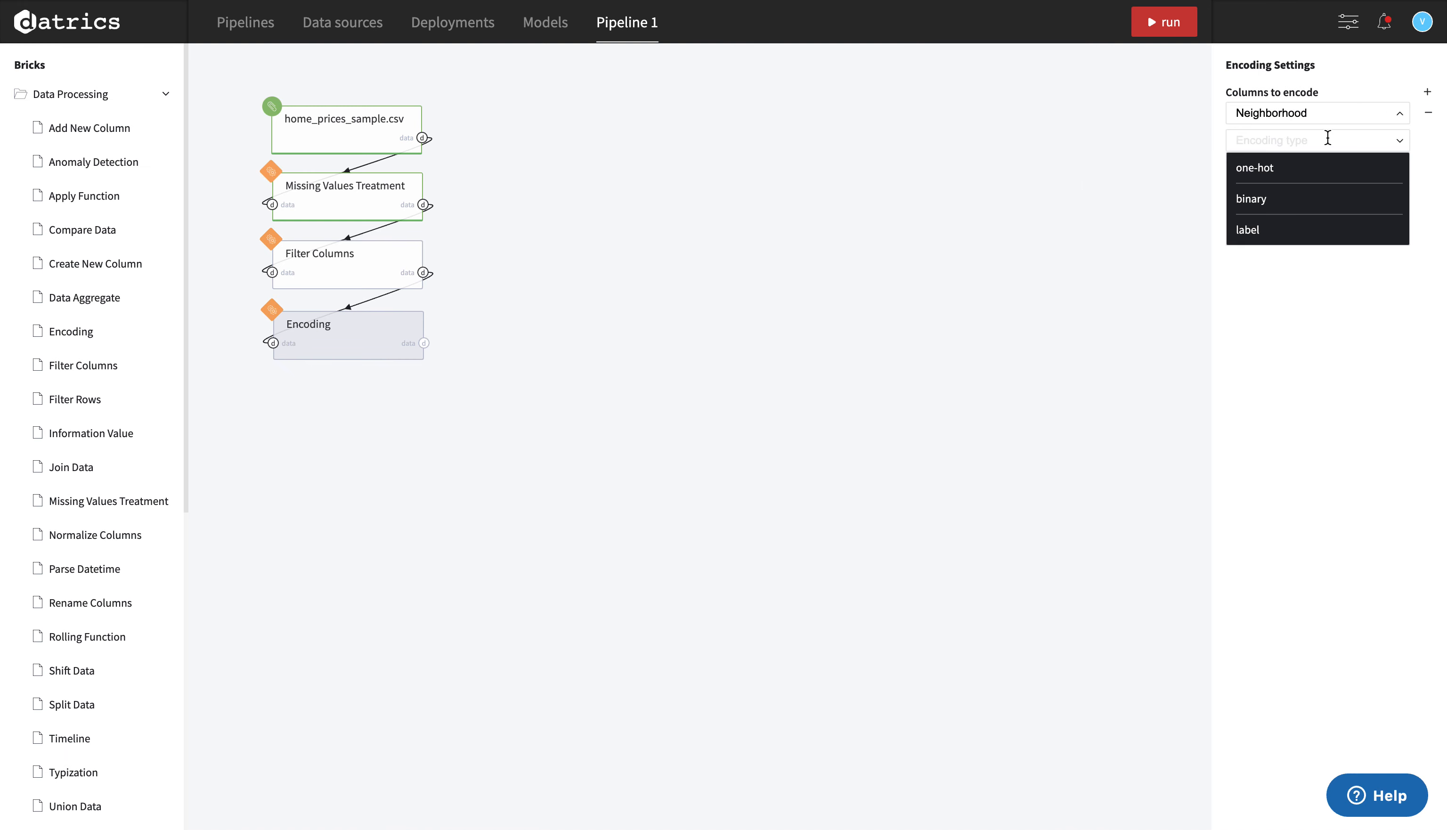
pyautogui.click(1270, 232)
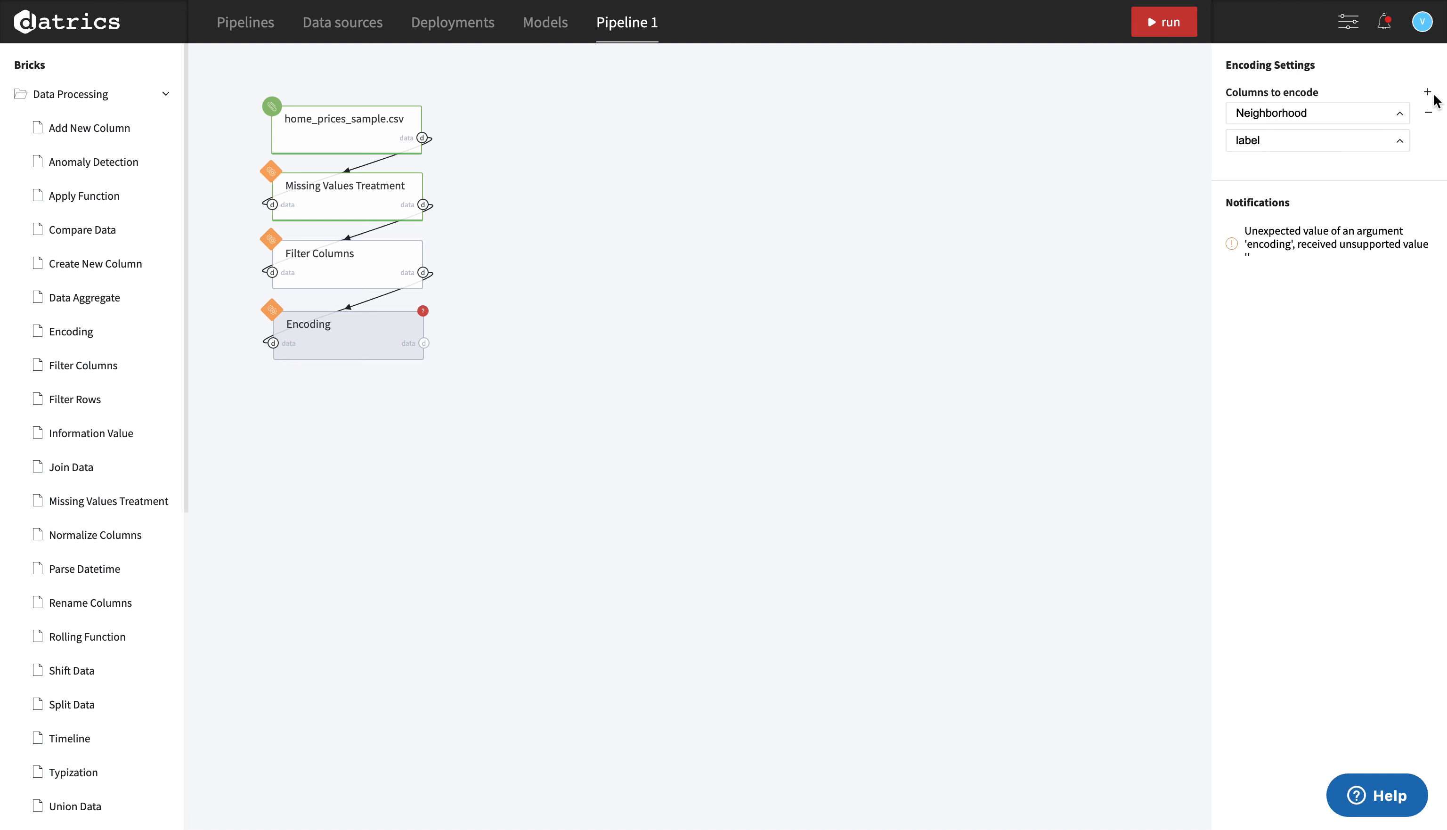
# - Add the RoofMatl column with one-hot encoding to the Encoding brick and run the pipeline
pyautogui.click(1426, 92)
pyautogui.click(1279, 175)
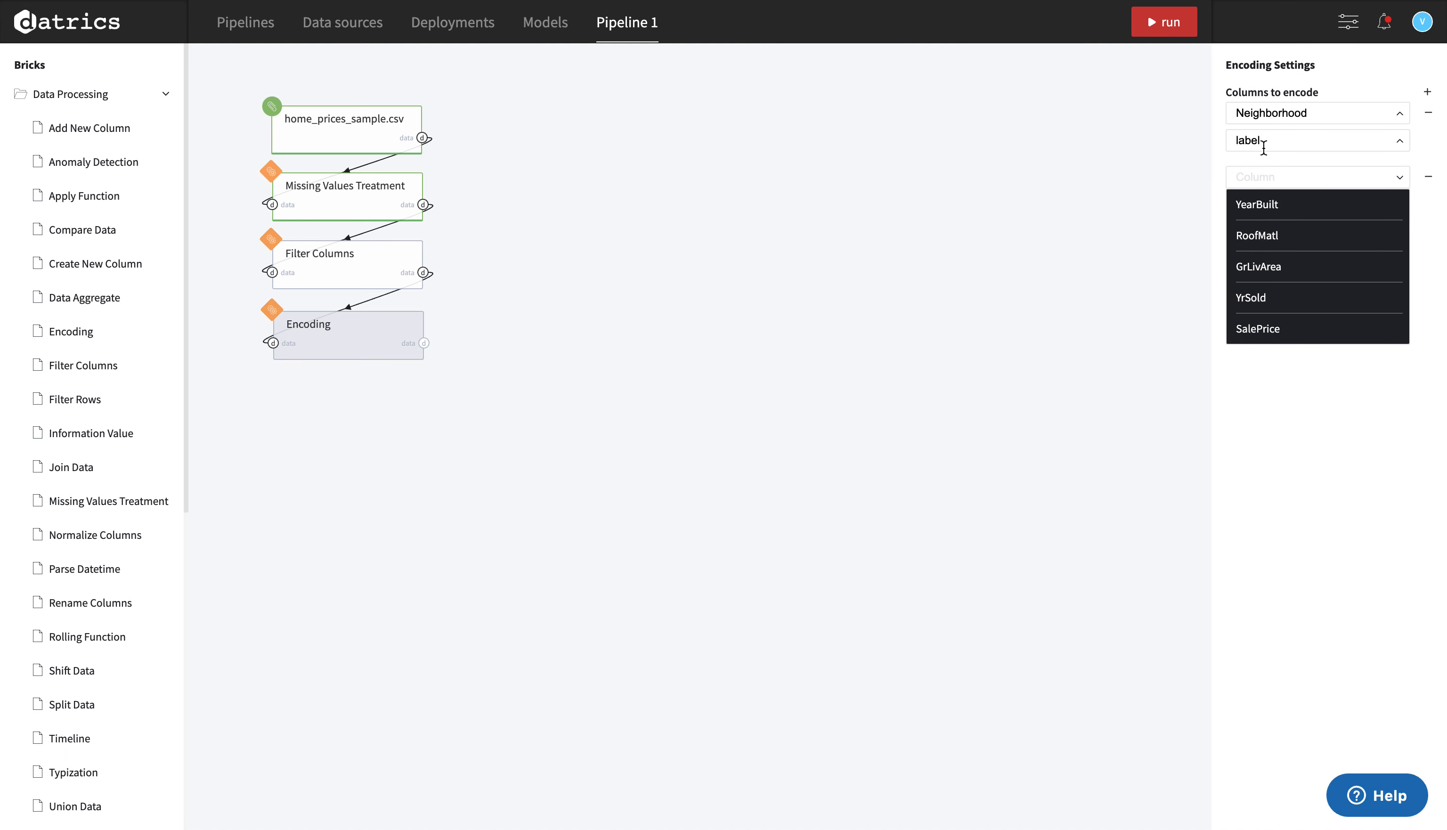
pyautogui.click(1279, 236)
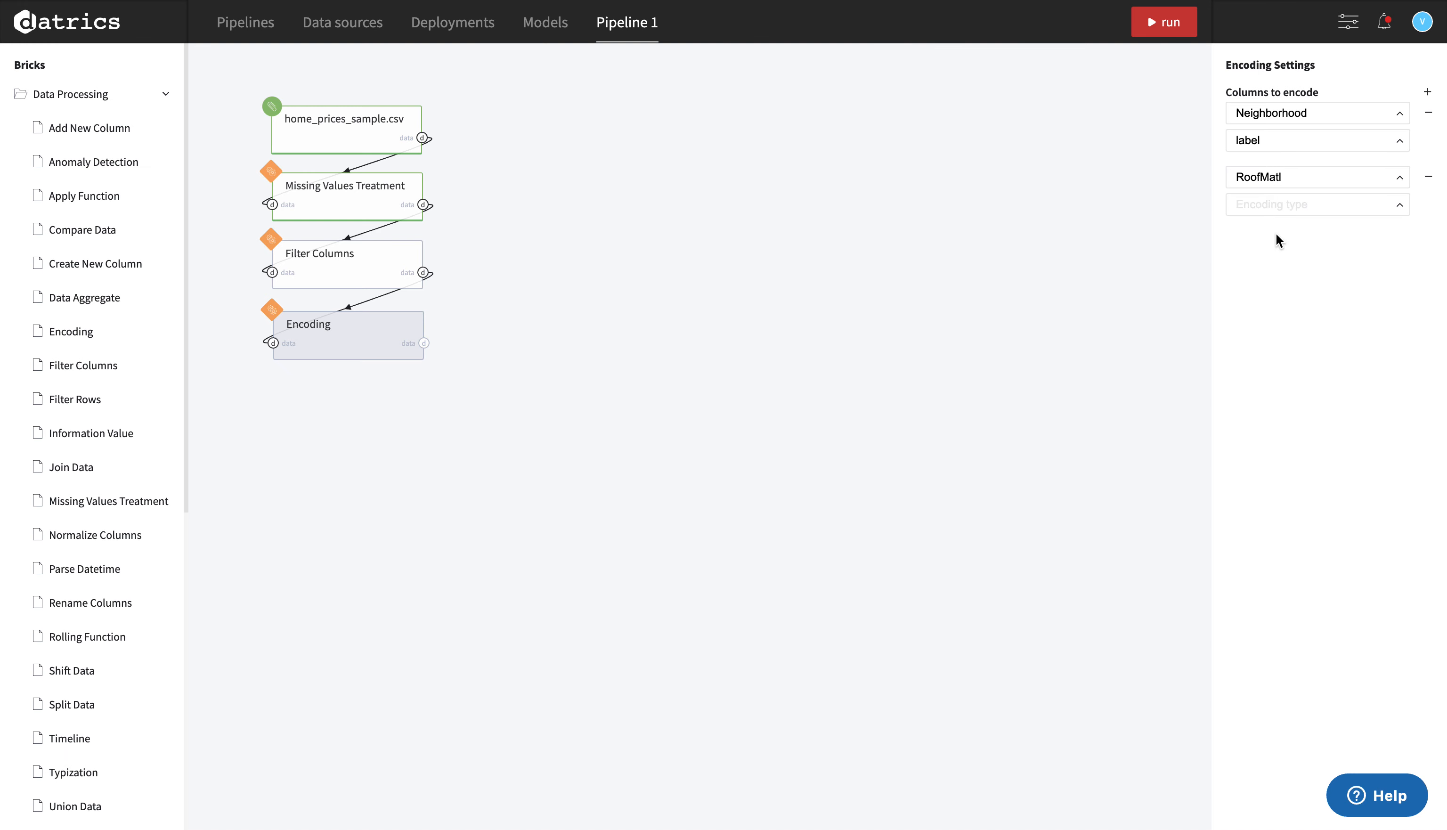
pyautogui.click(1308, 208)
pyautogui.click(1278, 236)
pyautogui.click(1171, 28)
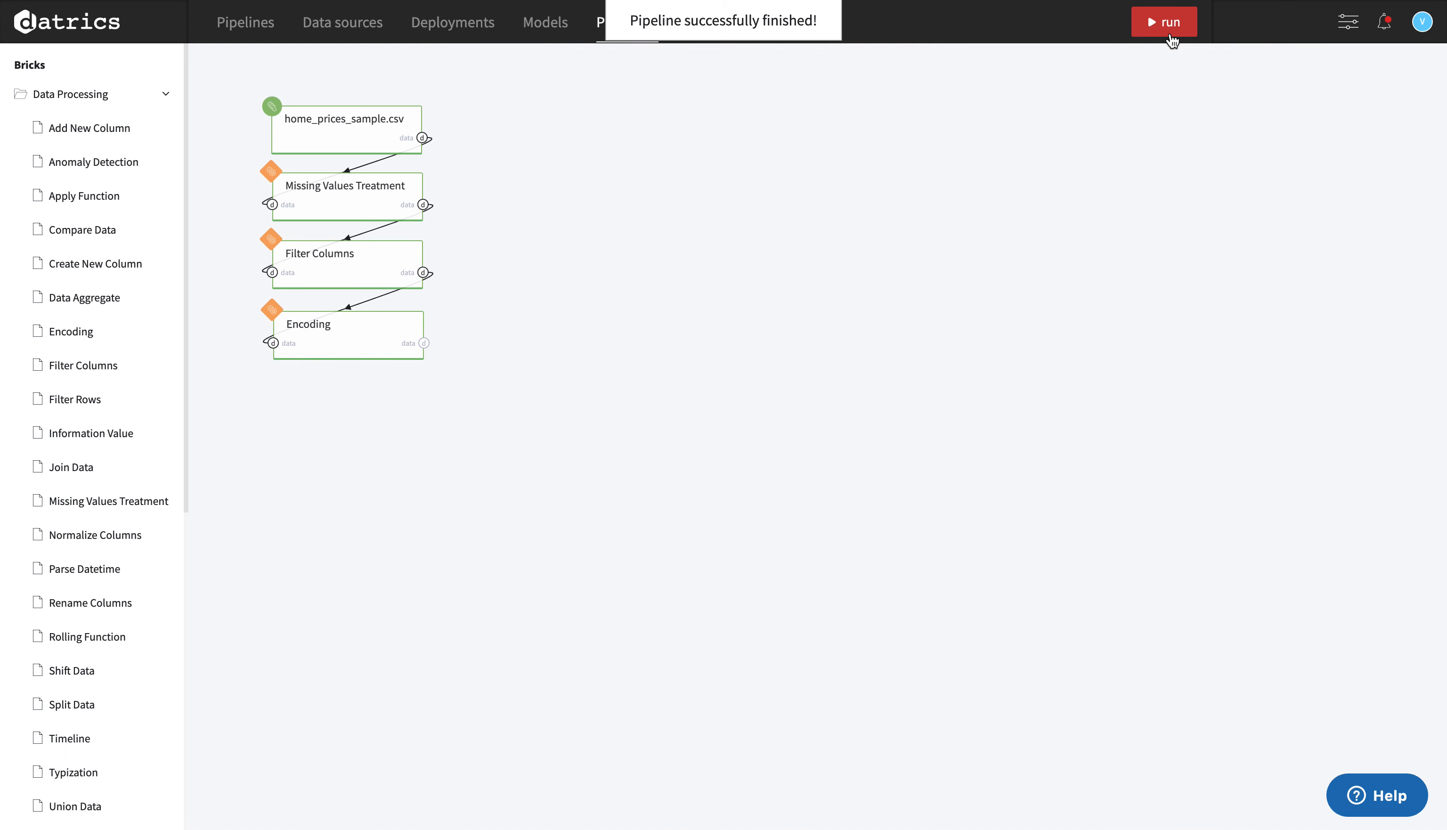
# - Preview the Encoding brick's output data and examine the encoded Neighborhood and RoofMatl columns
pyautogui.click(411, 338)
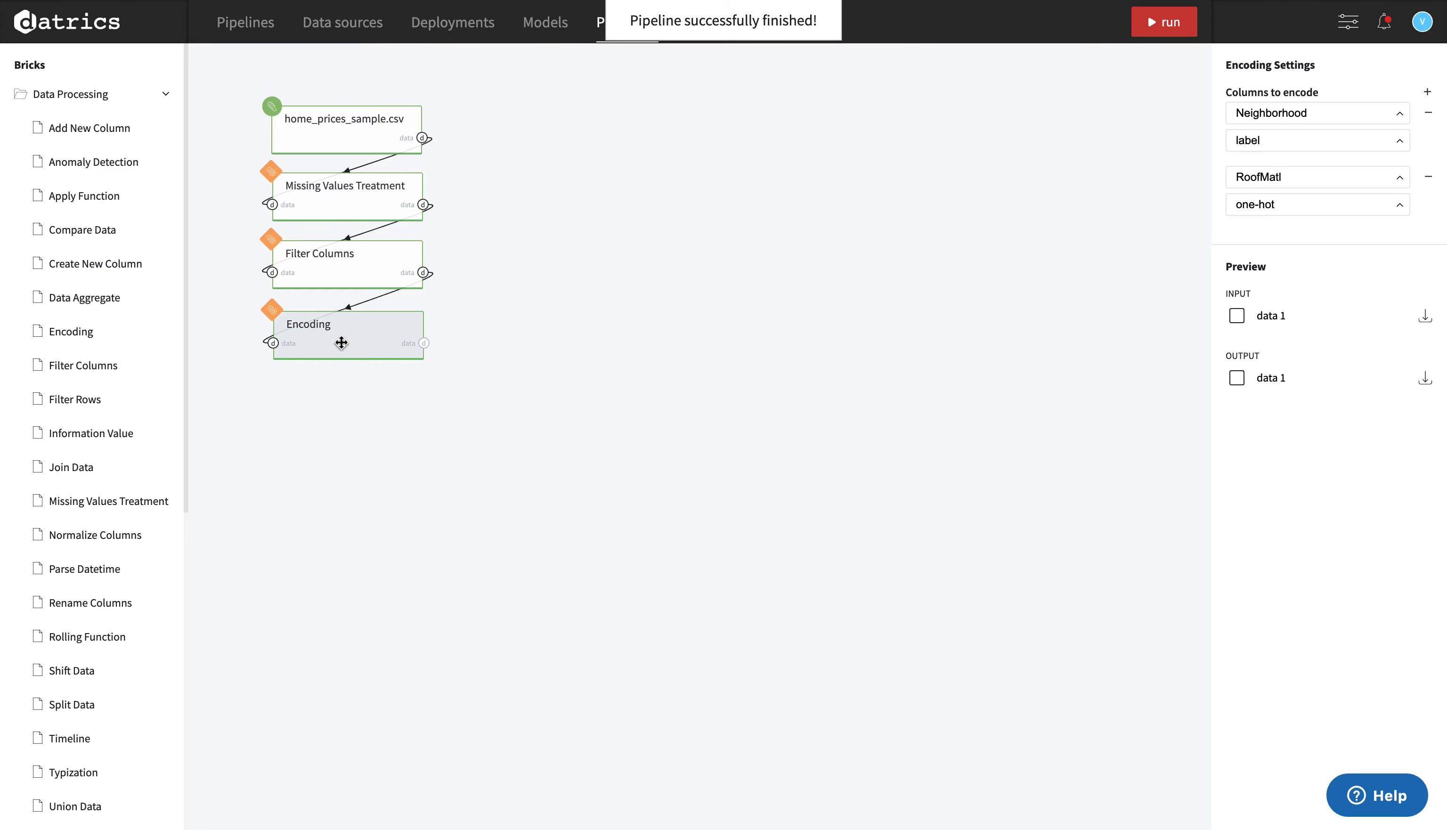
pyautogui.click(1239, 378)
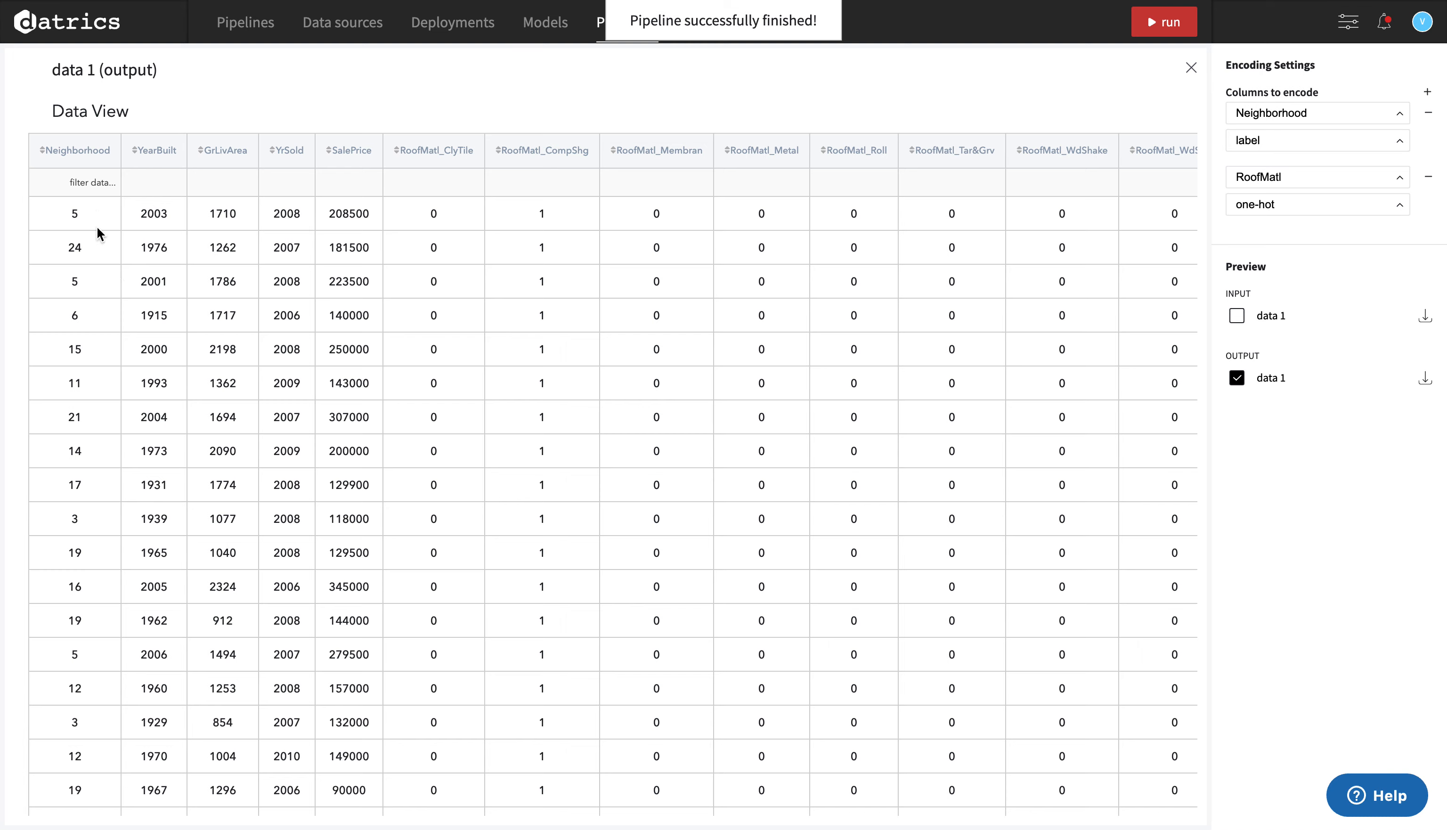
pyautogui.scroll(-2, 83, 539)
pyautogui.scroll(2, 83, 539)
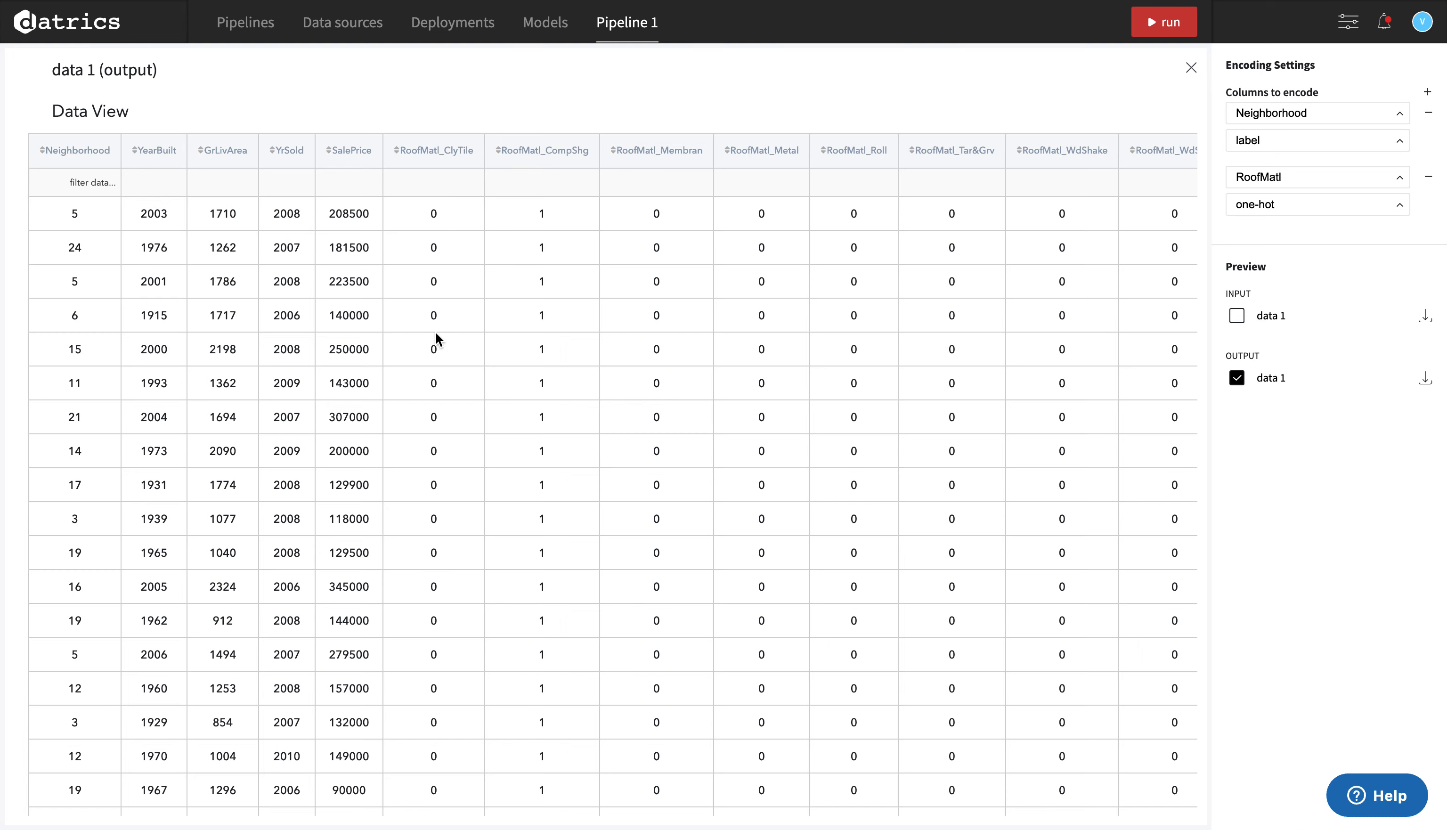
pyautogui.scroll(-2, 435, 336)
pyautogui.scroll(2, 435, 336)
pyautogui.click(1236, 377)
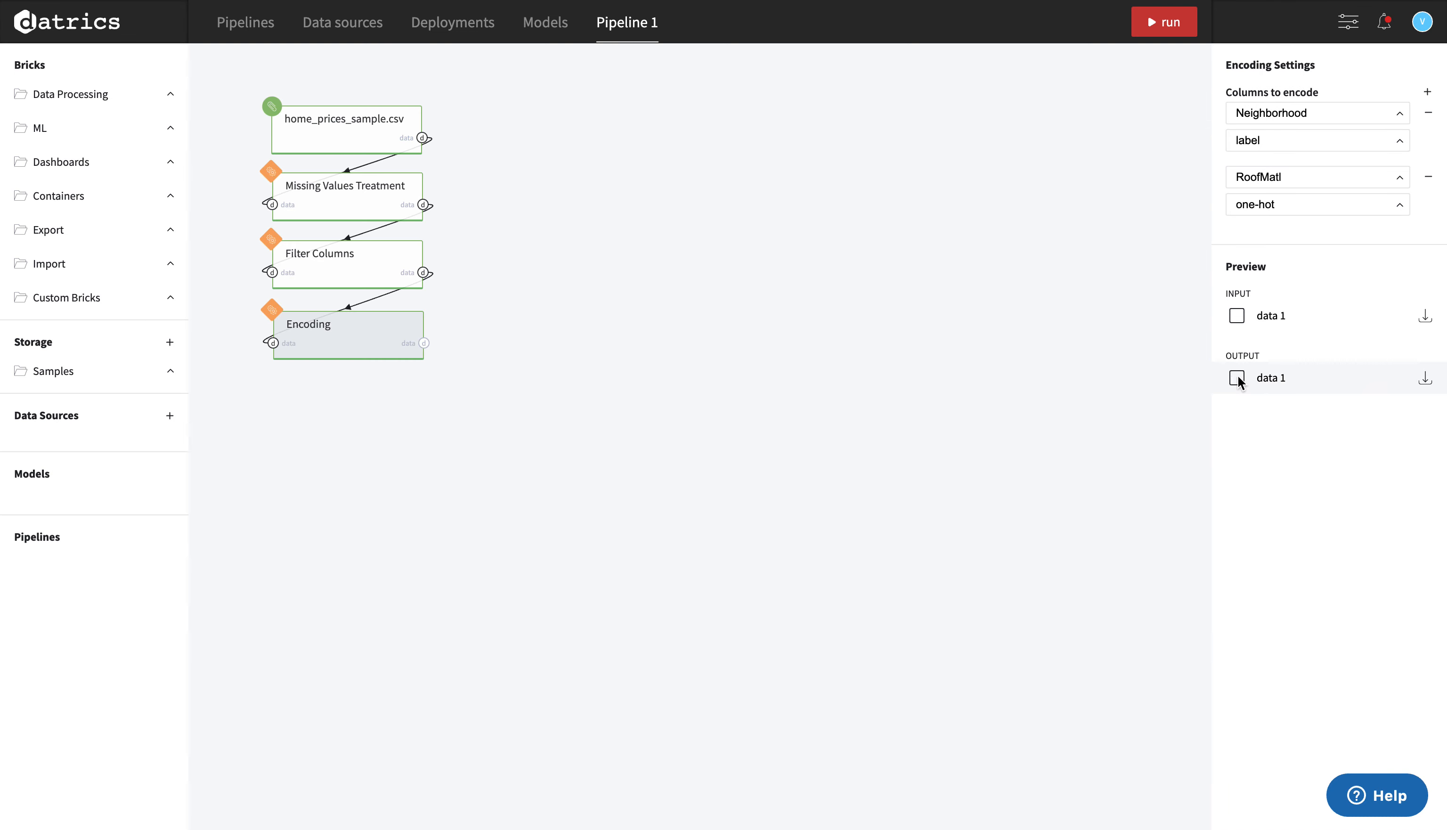
# - Add an LGBM Regressor brick to the right of the data processing chain, connect it to the Encoding output, and open its settings
pyautogui.click(71, 132)
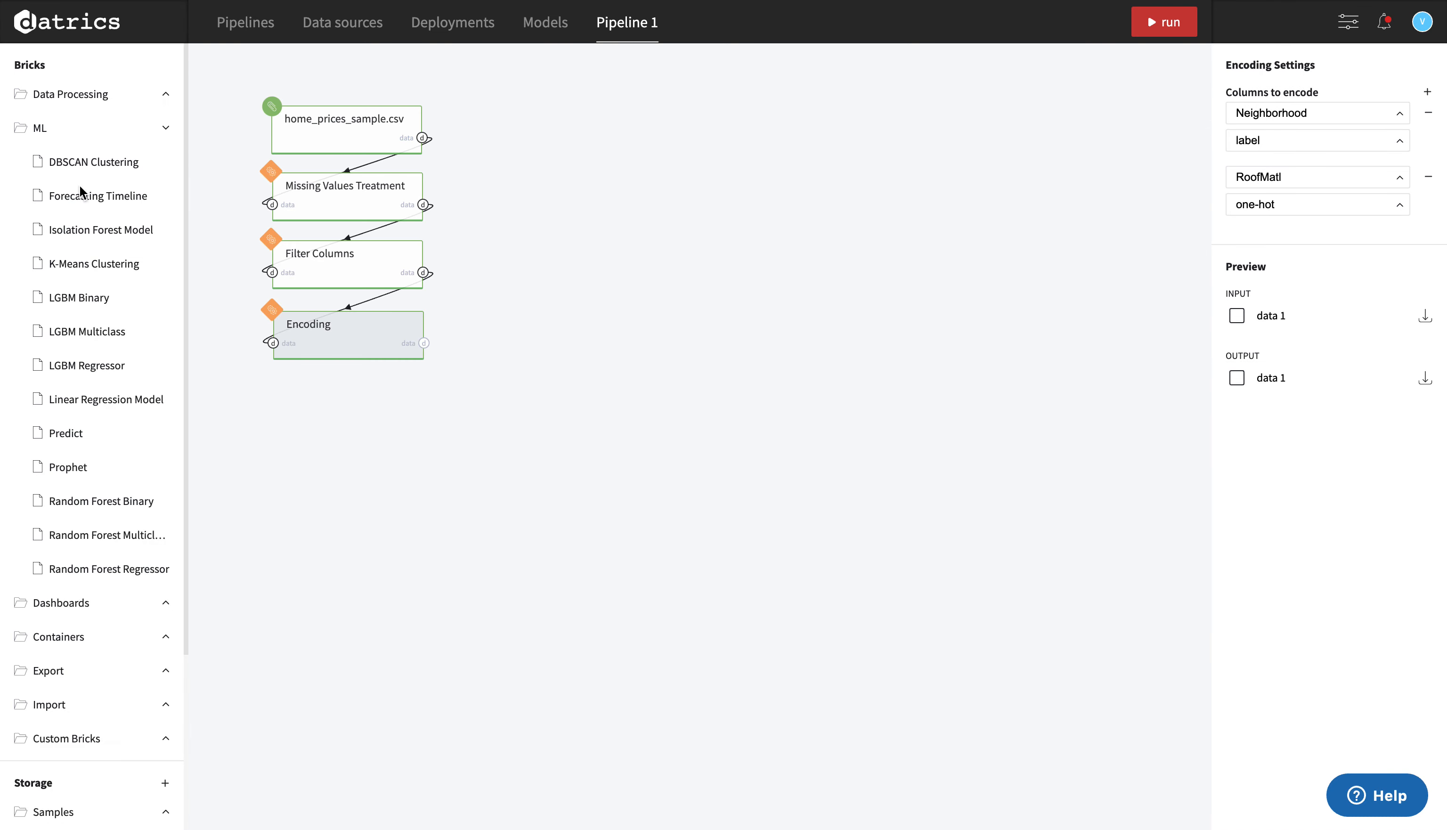
pyautogui.click(80, 370)
pyautogui.moveTo(80, 370); pyautogui.dragTo(540, 169)
pyautogui.moveTo(424, 343); pyautogui.dragTo(537, 132)
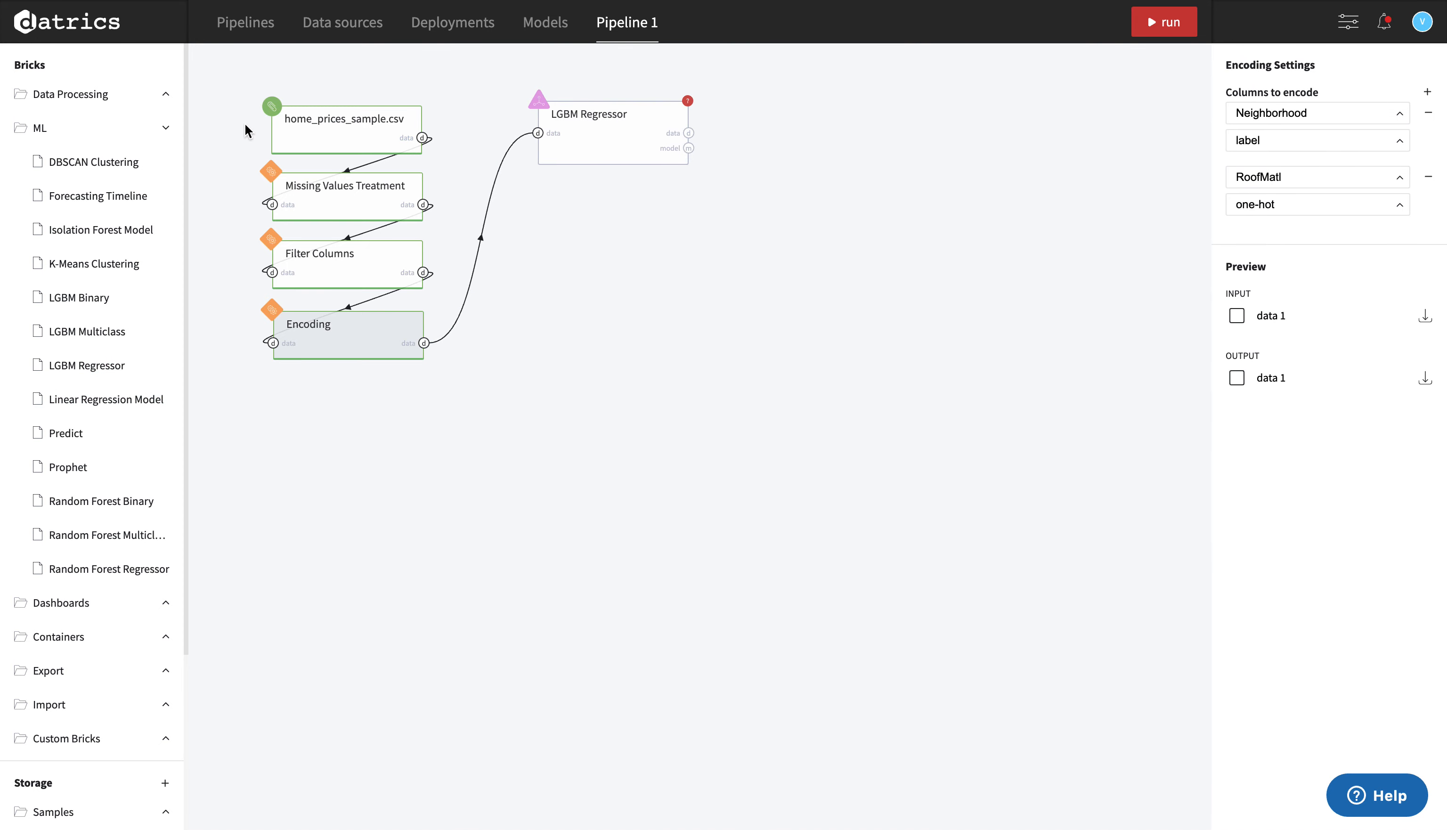
pyautogui.click(107, 130)
pyautogui.click(627, 118)
pyautogui.moveTo(626, 119); pyautogui.dragTo(624, 116)
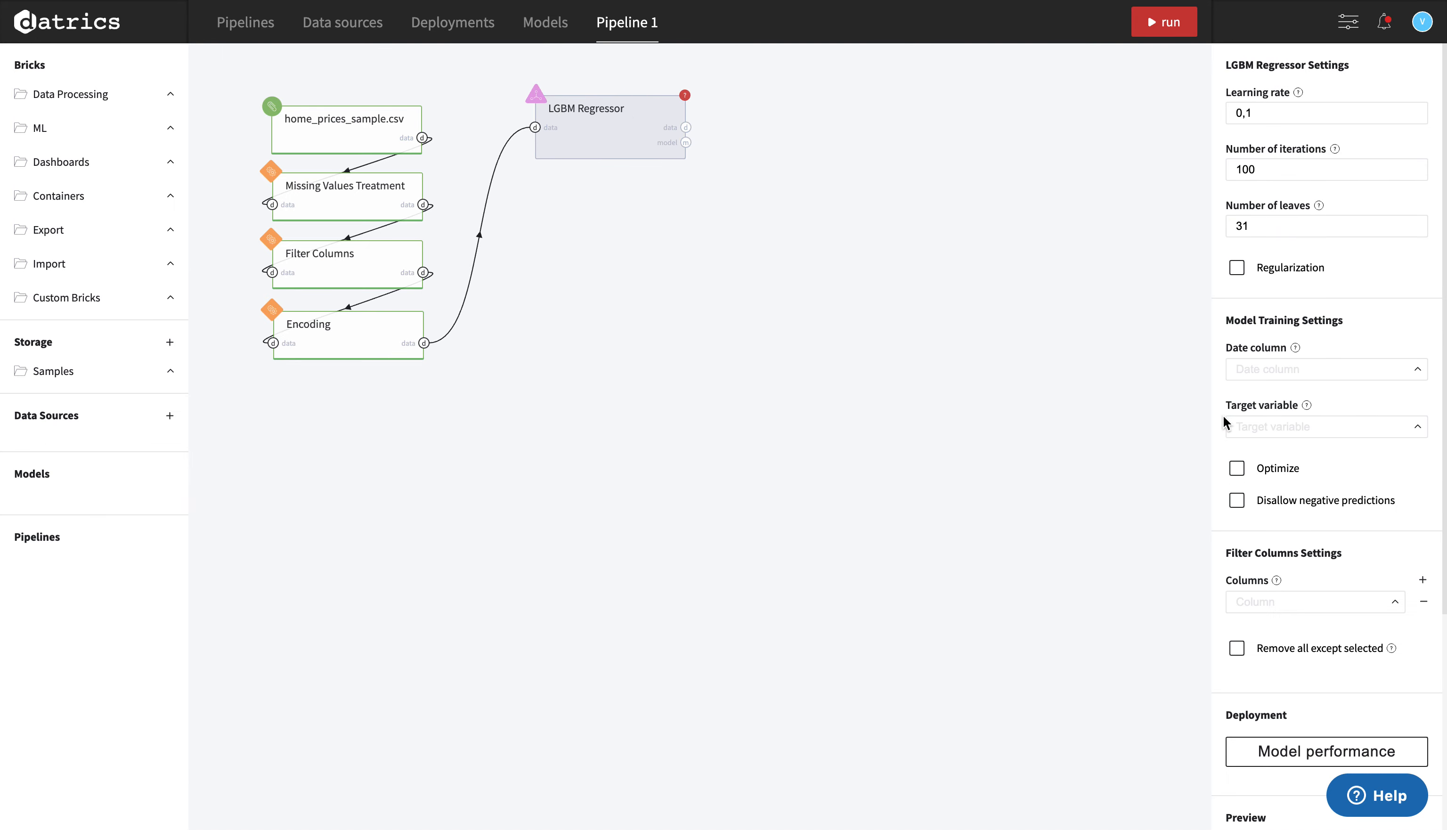
# - Set SalePrice as the LGBM Regressor's target variable and run the pipeline
pyautogui.click(1293, 432)
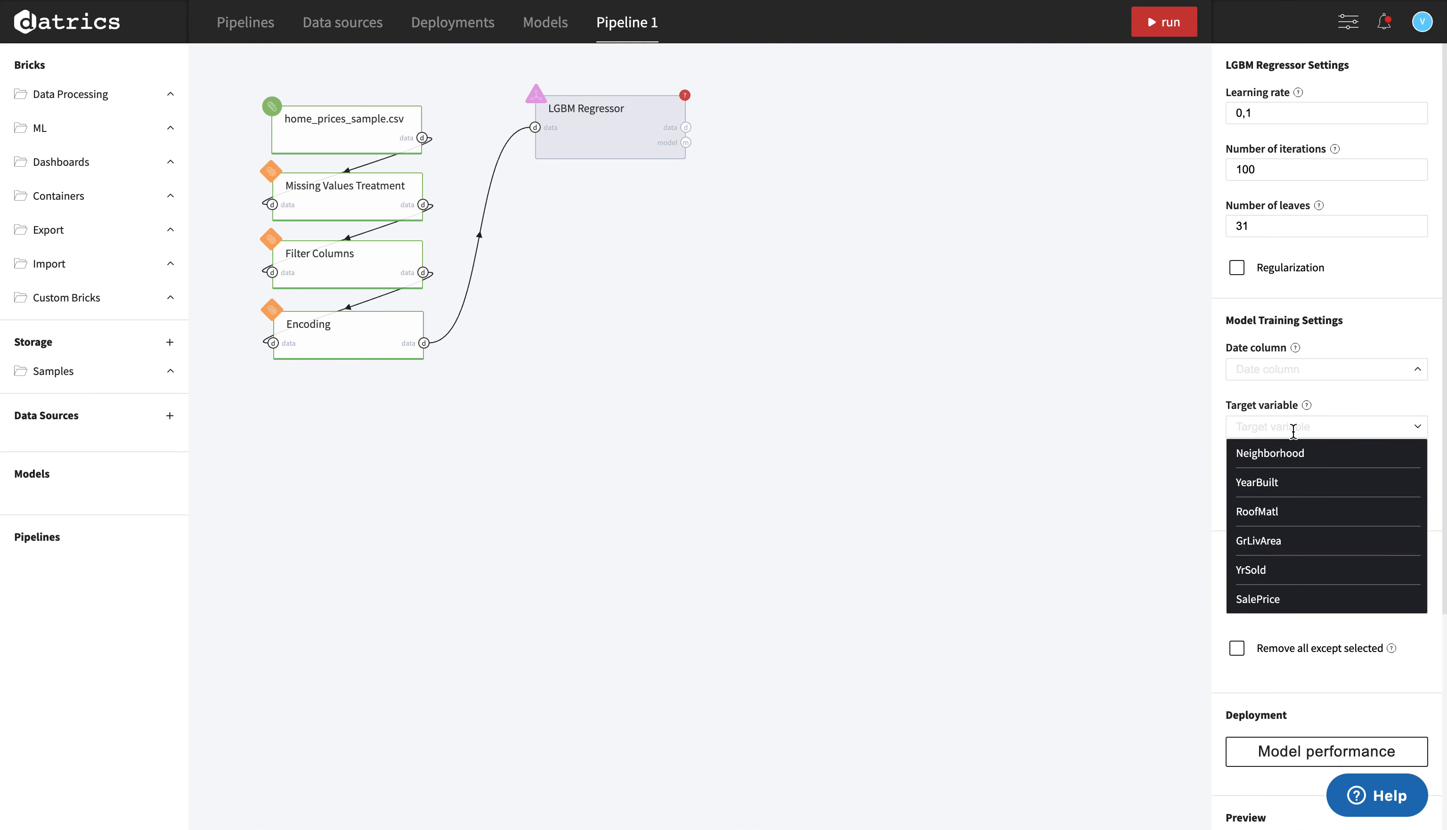
pyautogui.click(1279, 600)
pyautogui.click(1149, 26)
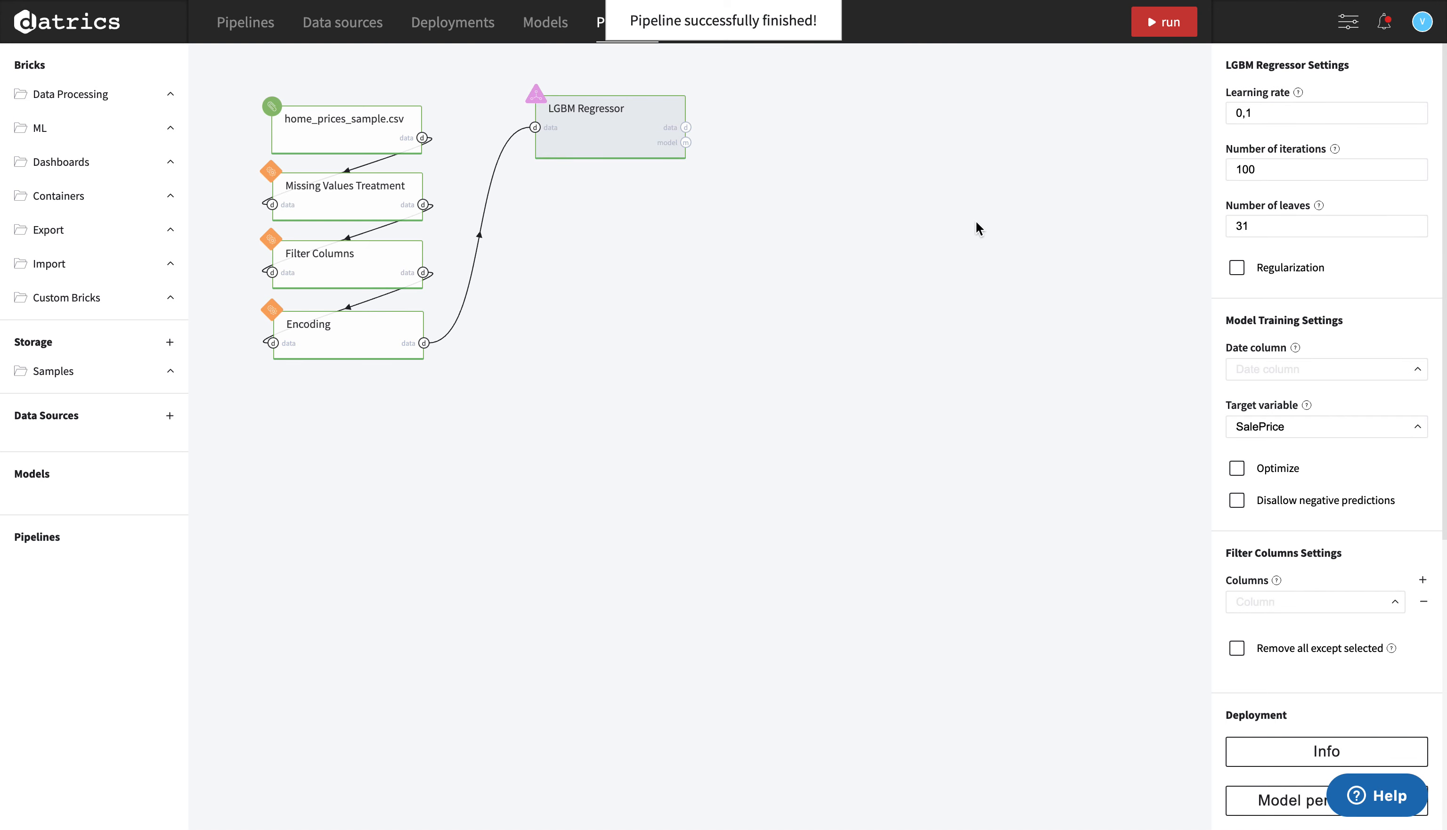
# - Open the LGBM Regressor's model performance and examine the R2 score and the feature importance of Neighborhood, GrLivArea and YearBuilt
pyautogui.scroll(-4, 1305, 675)
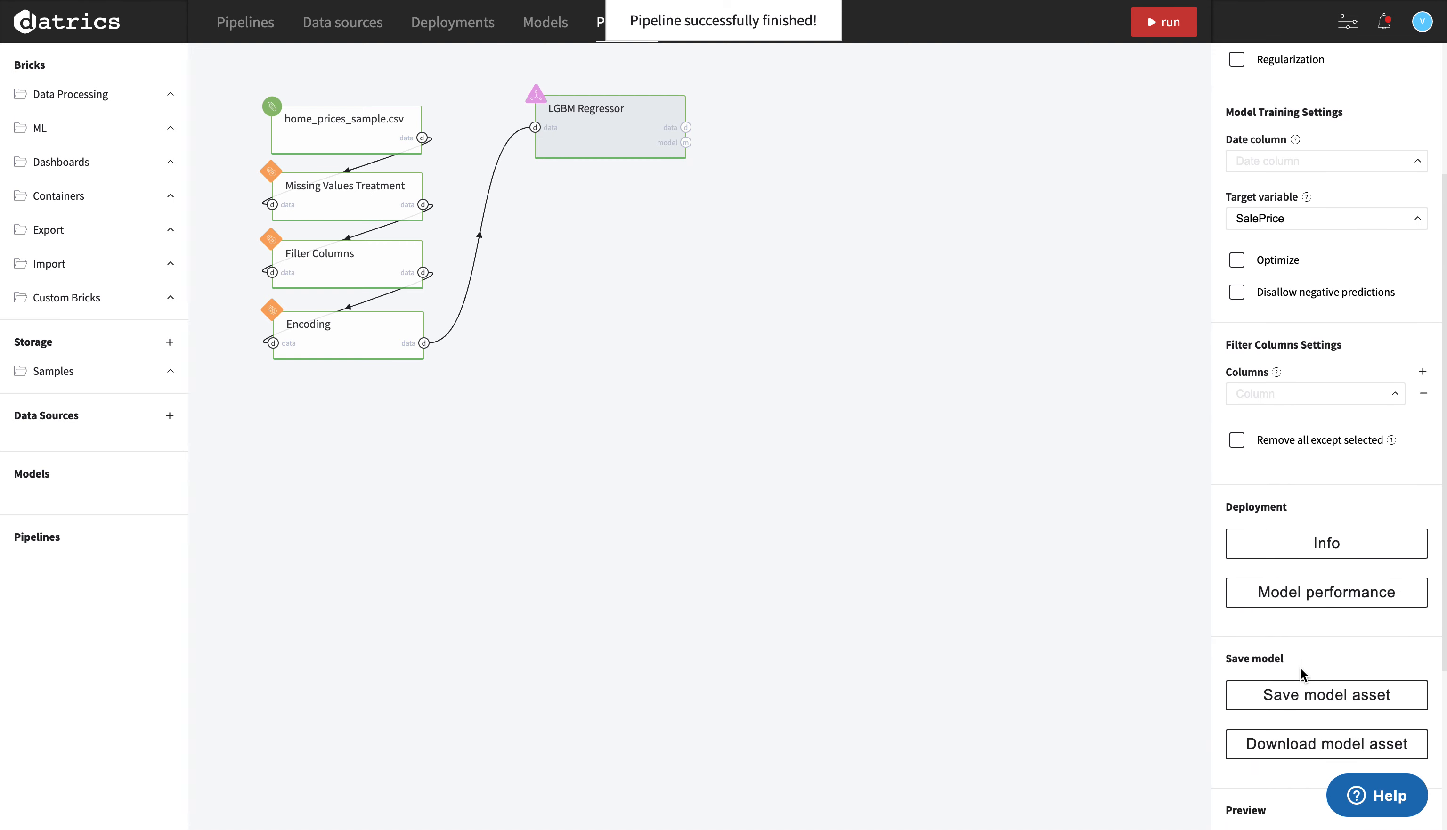
pyautogui.click(1300, 600)
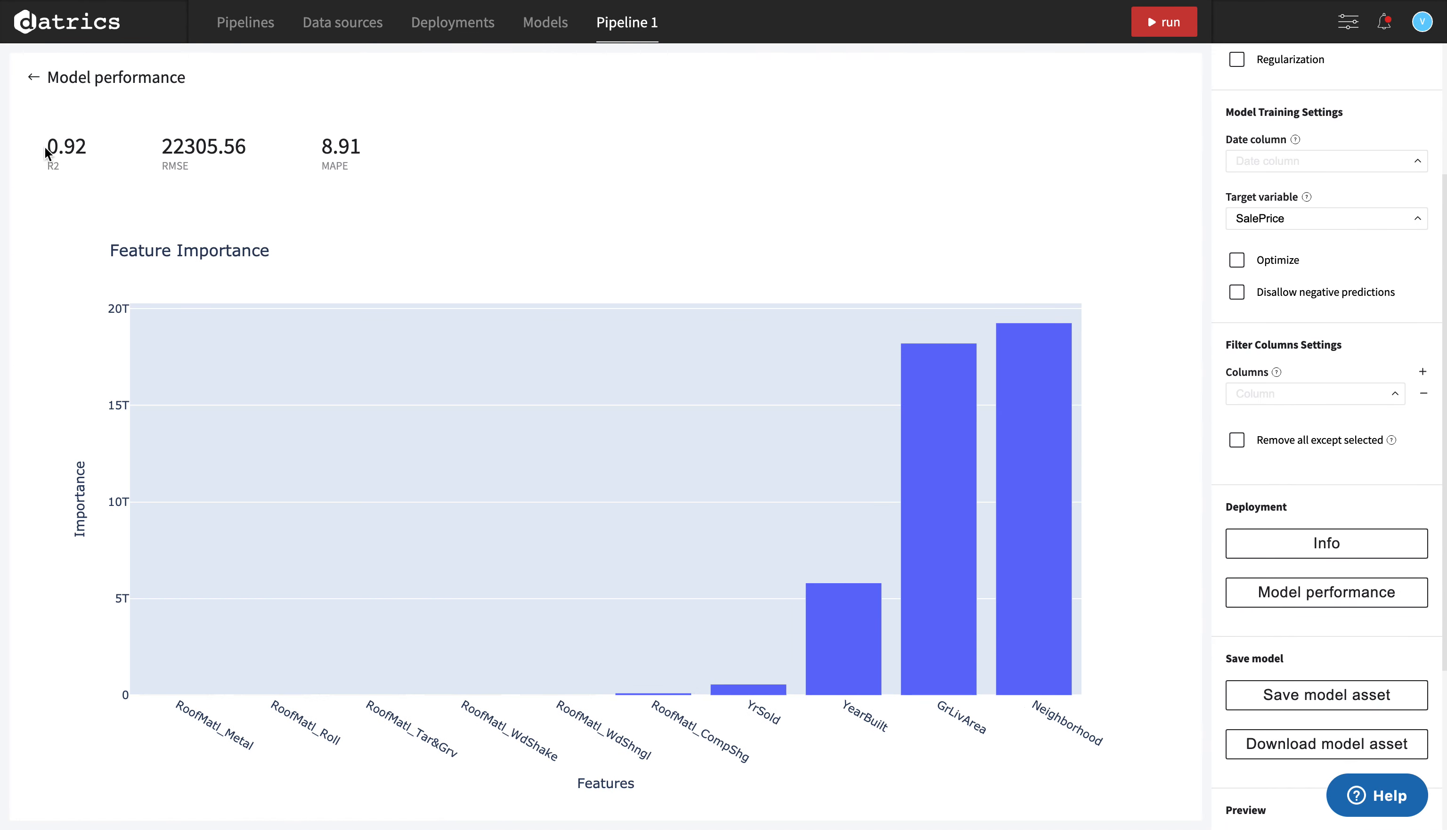
pyautogui.moveTo(50, 148); pyautogui.dragTo(86, 148)
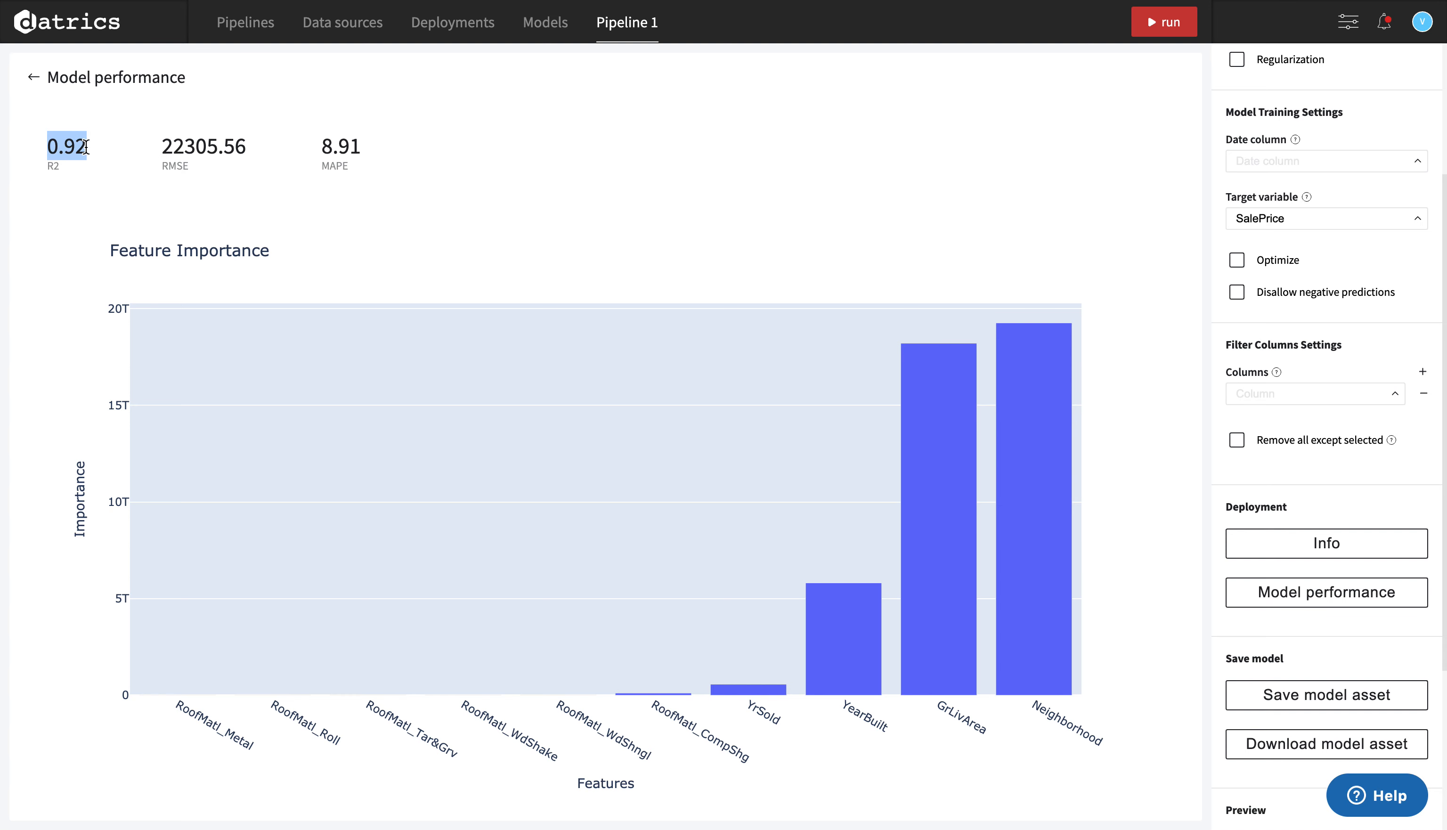
pyautogui.click(81, 148)
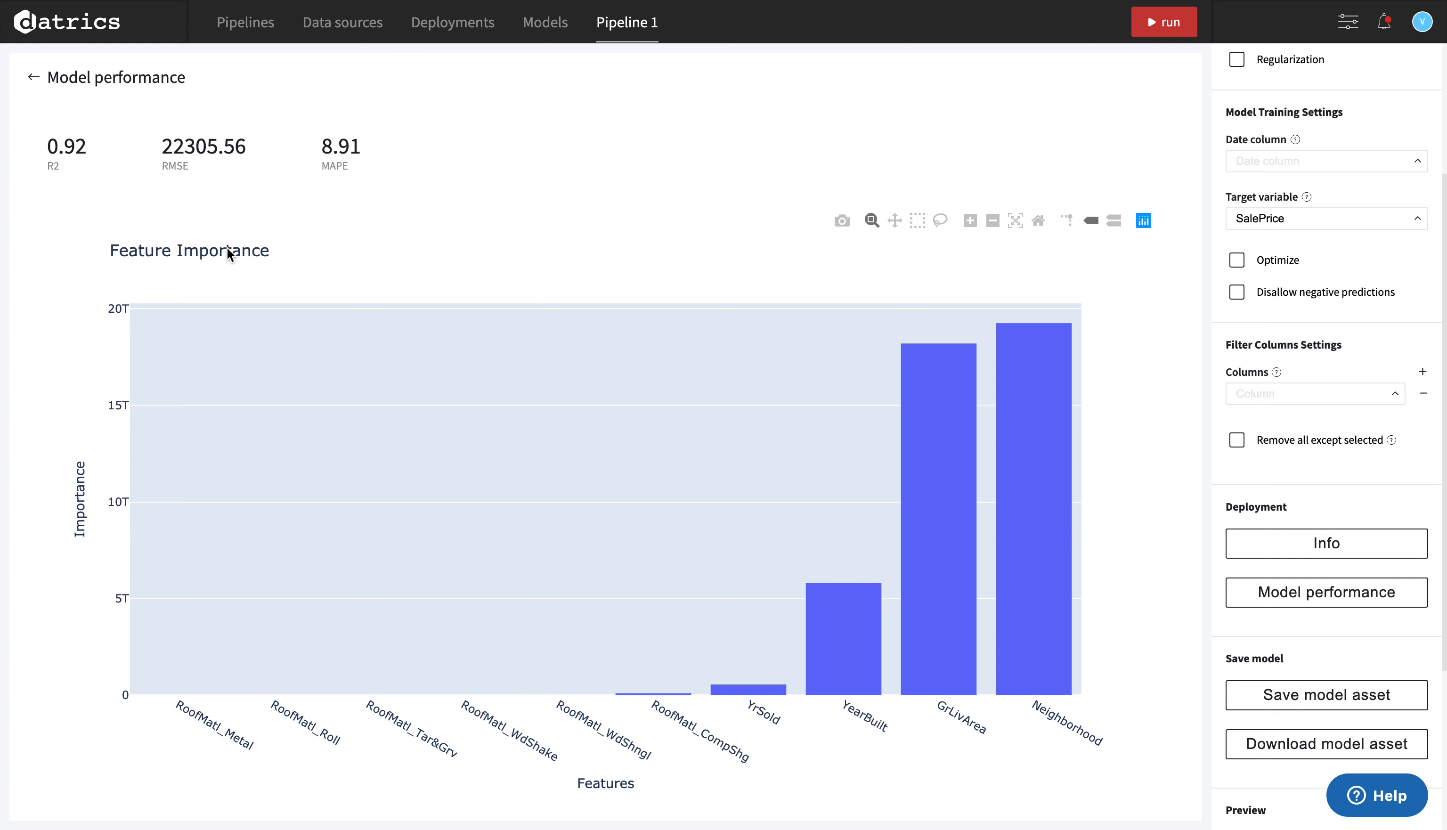
pyautogui.moveTo(1037, 358)
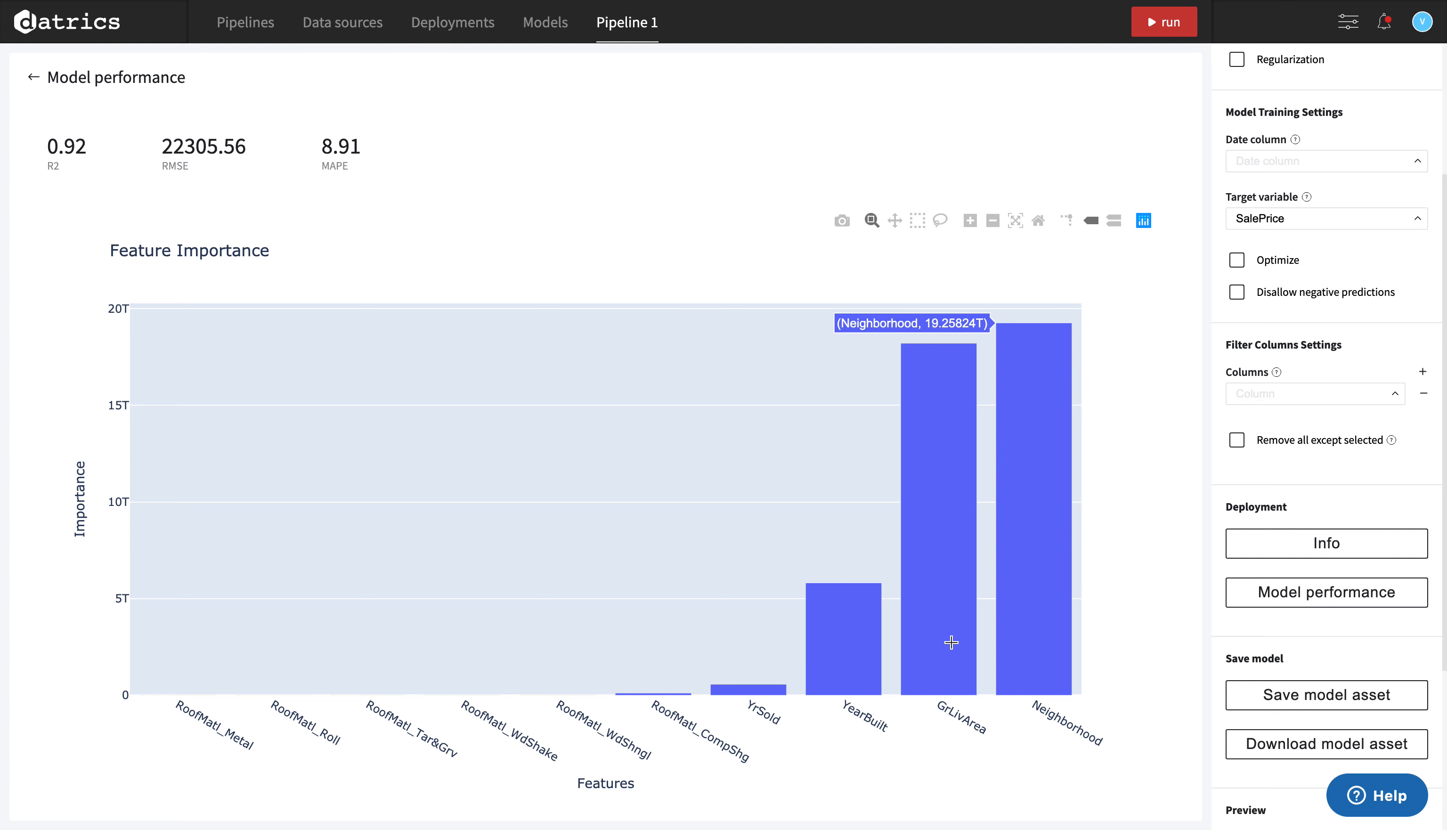
pyautogui.moveTo(938, 643)
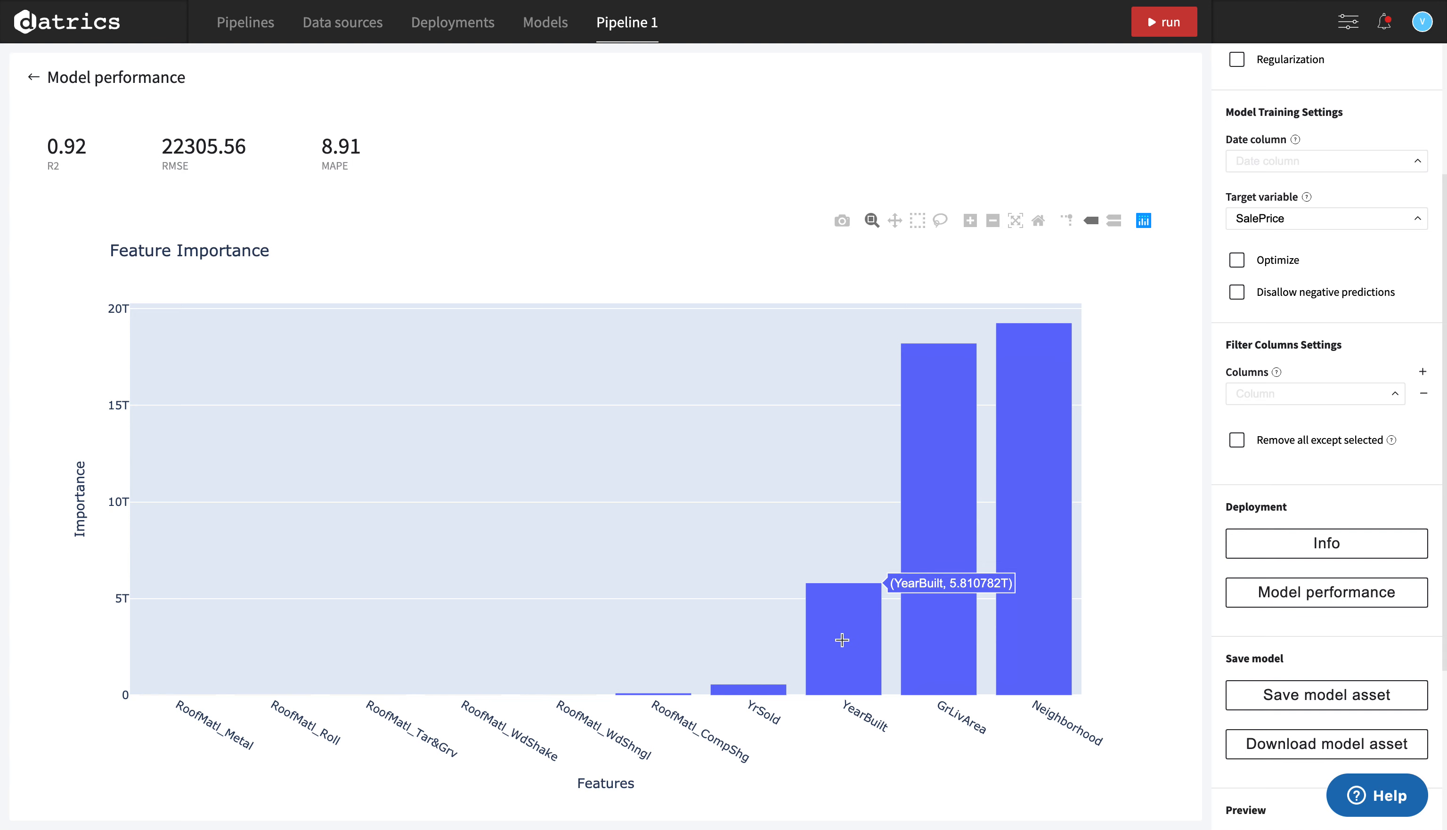
# - Return to the pipeline, open the LGBM Regressor's deployment info, and run the model API with the prefilled custom values
pyautogui.click(33, 84)
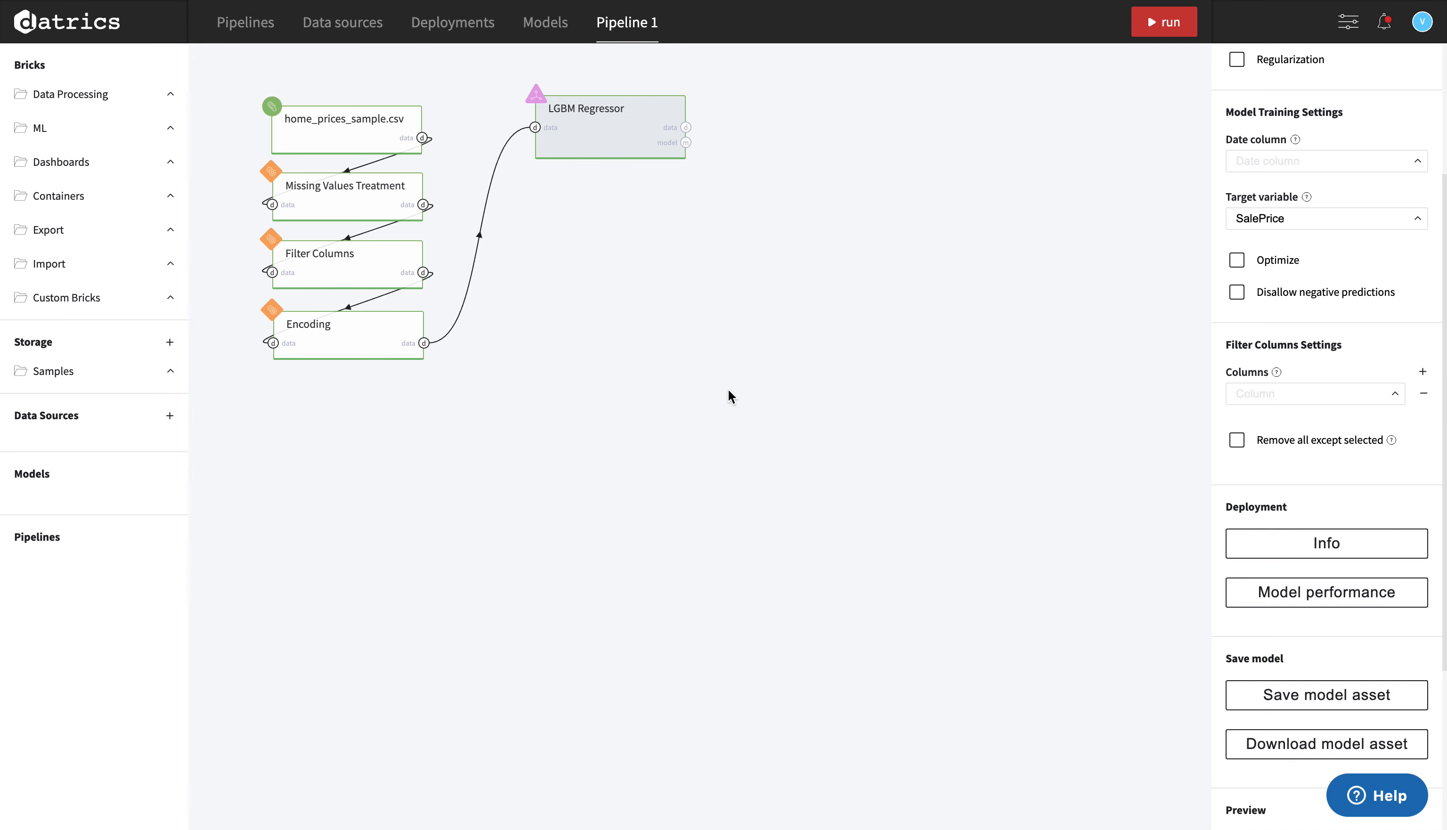
pyautogui.click(1352, 549)
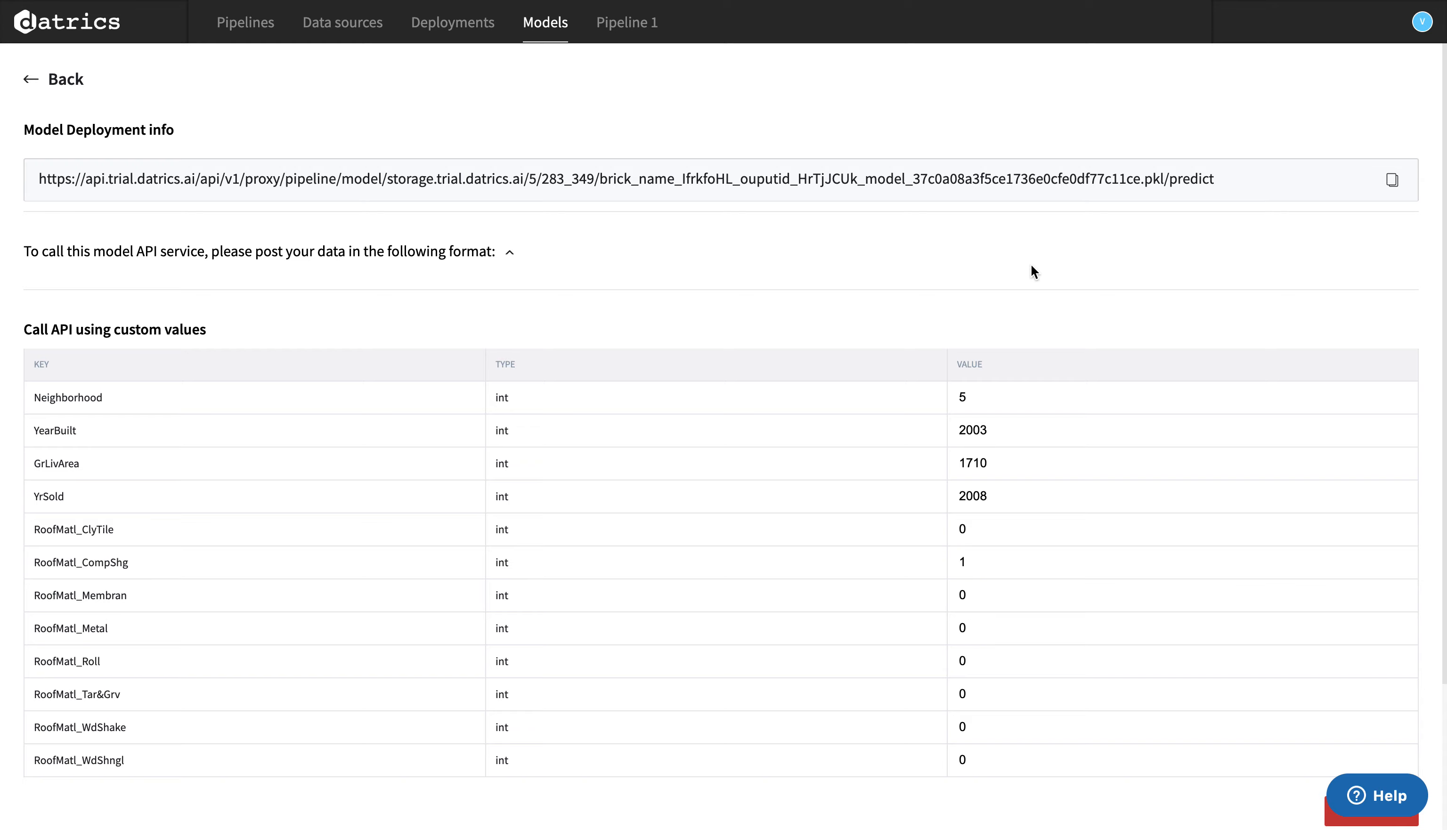
pyautogui.scroll(-3, 1031, 265)
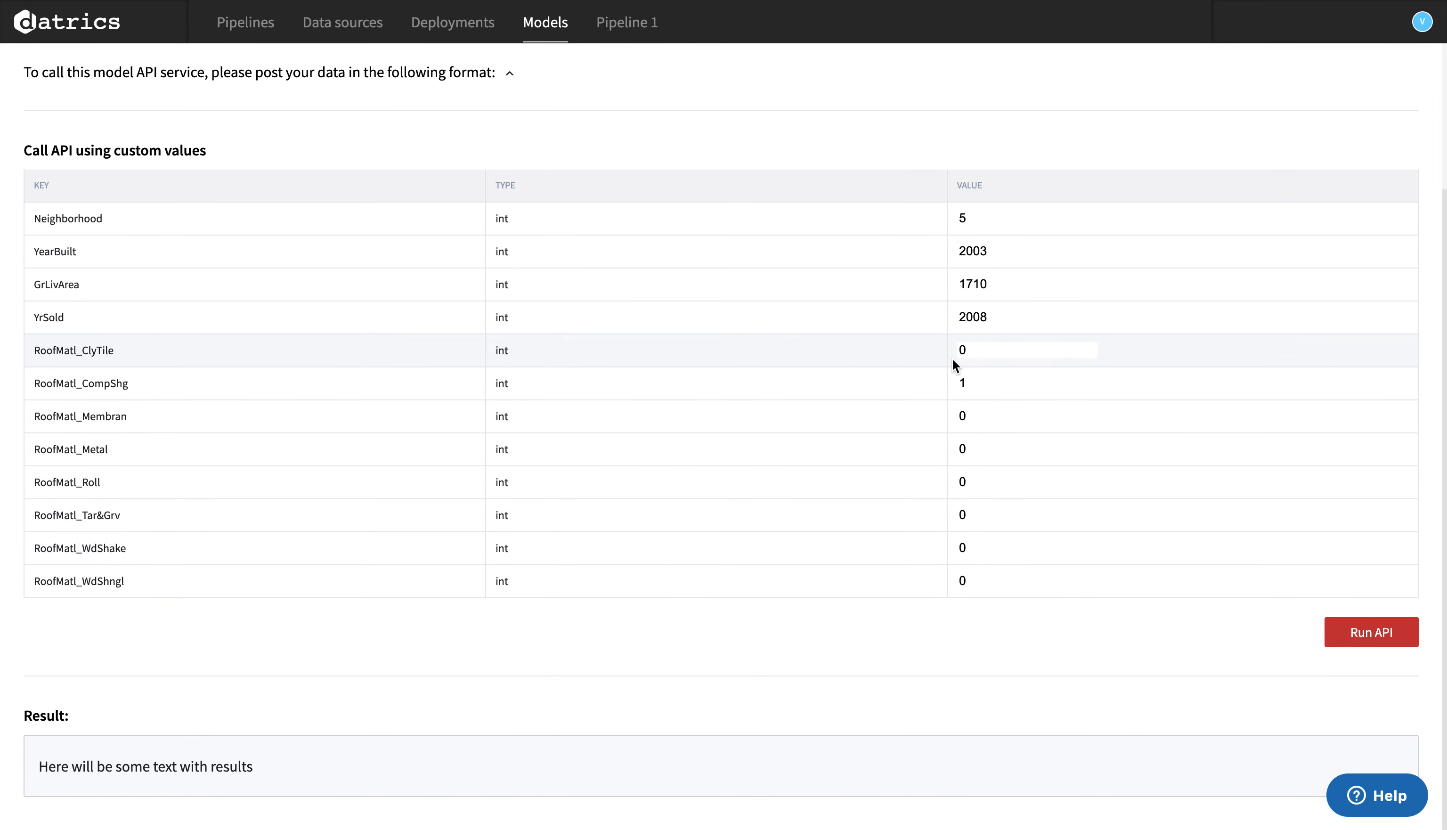
pyautogui.click(1330, 627)
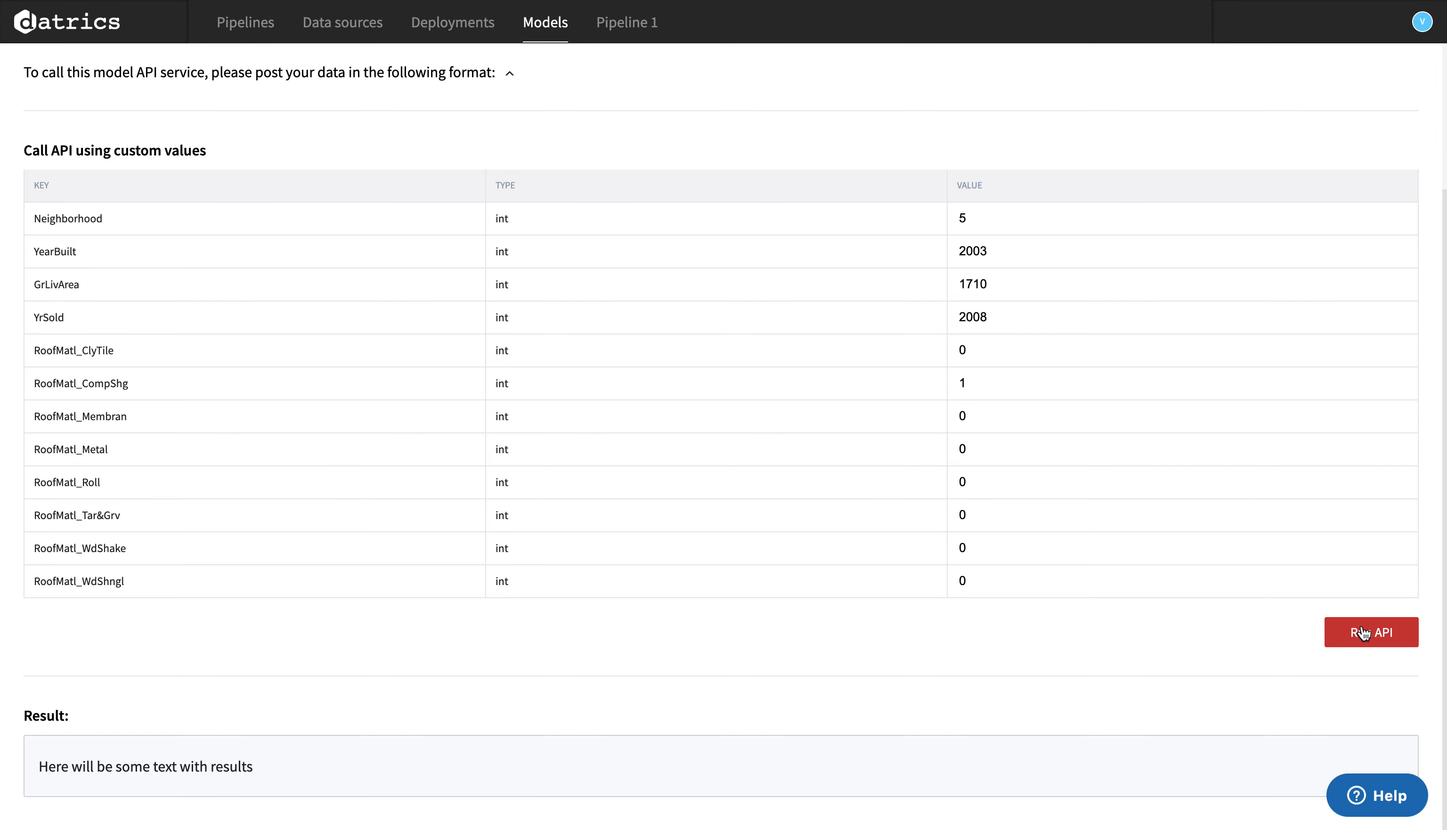
pyautogui.scroll(-2, 855, 383)
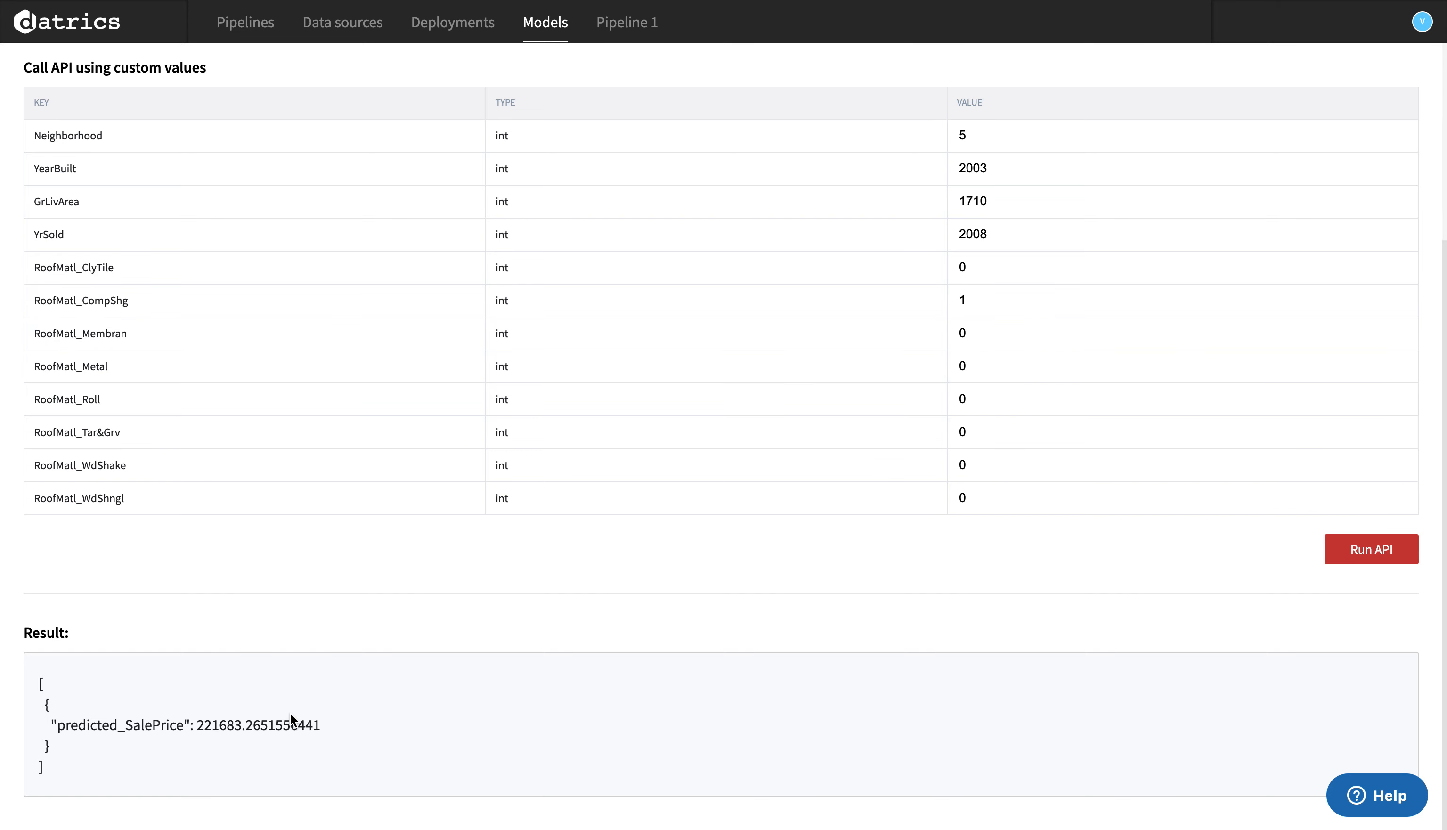
# - Set YearBuilt to 2006 in the custom values, run the API again, and check the predicted SalePrice
pyautogui.click(998, 168)
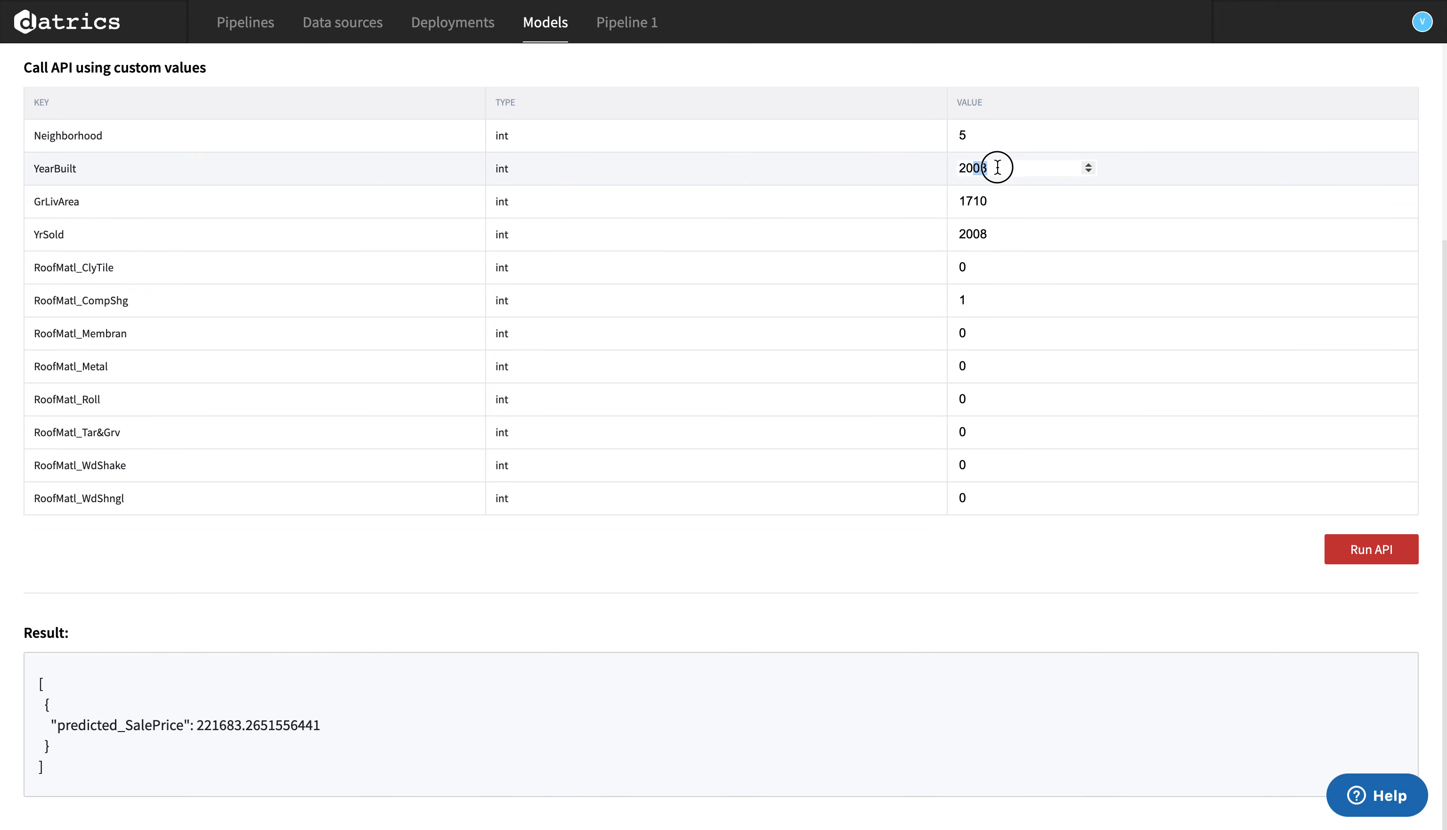
pyautogui.write('6')
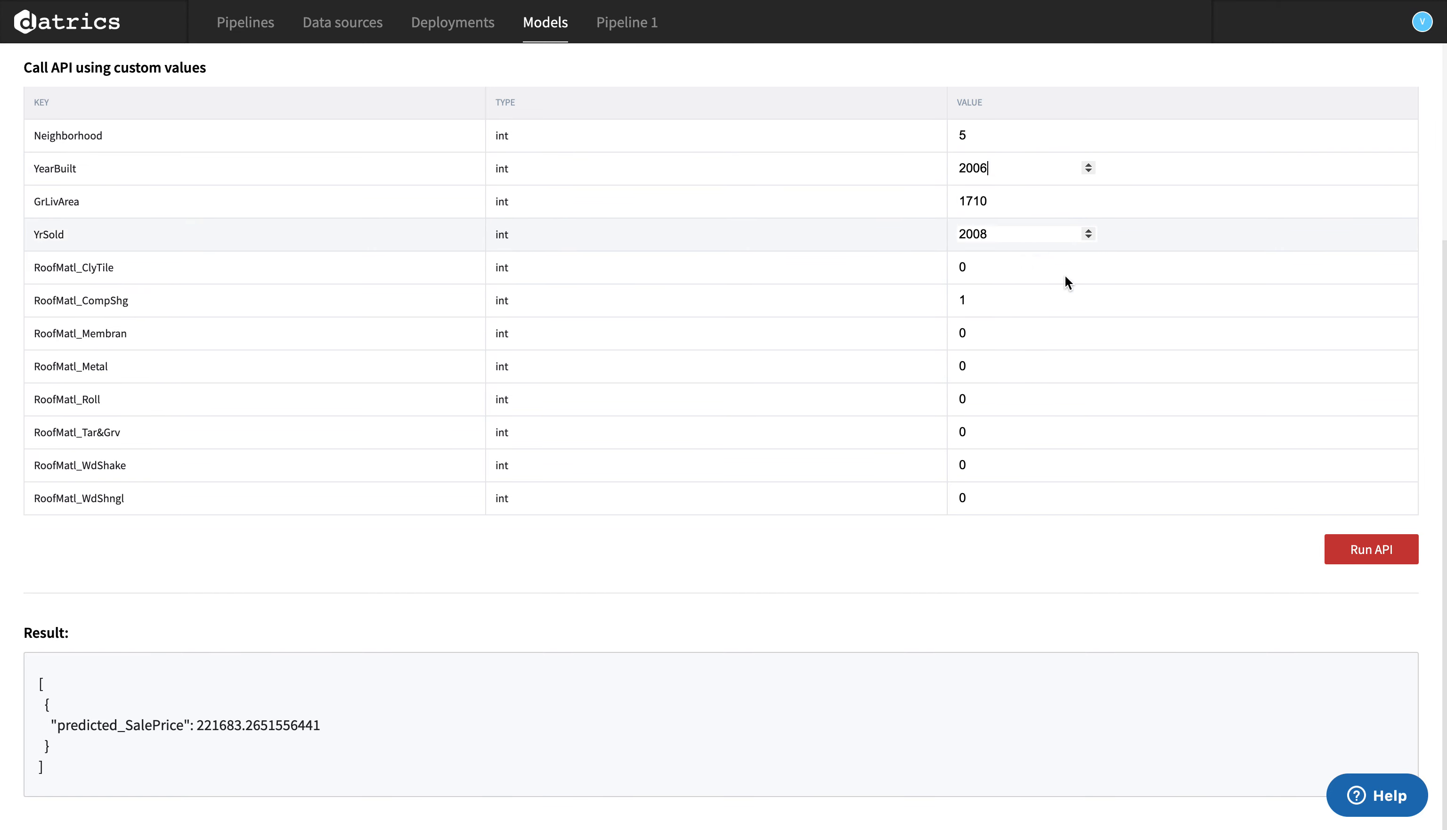
pyautogui.click(1350, 550)
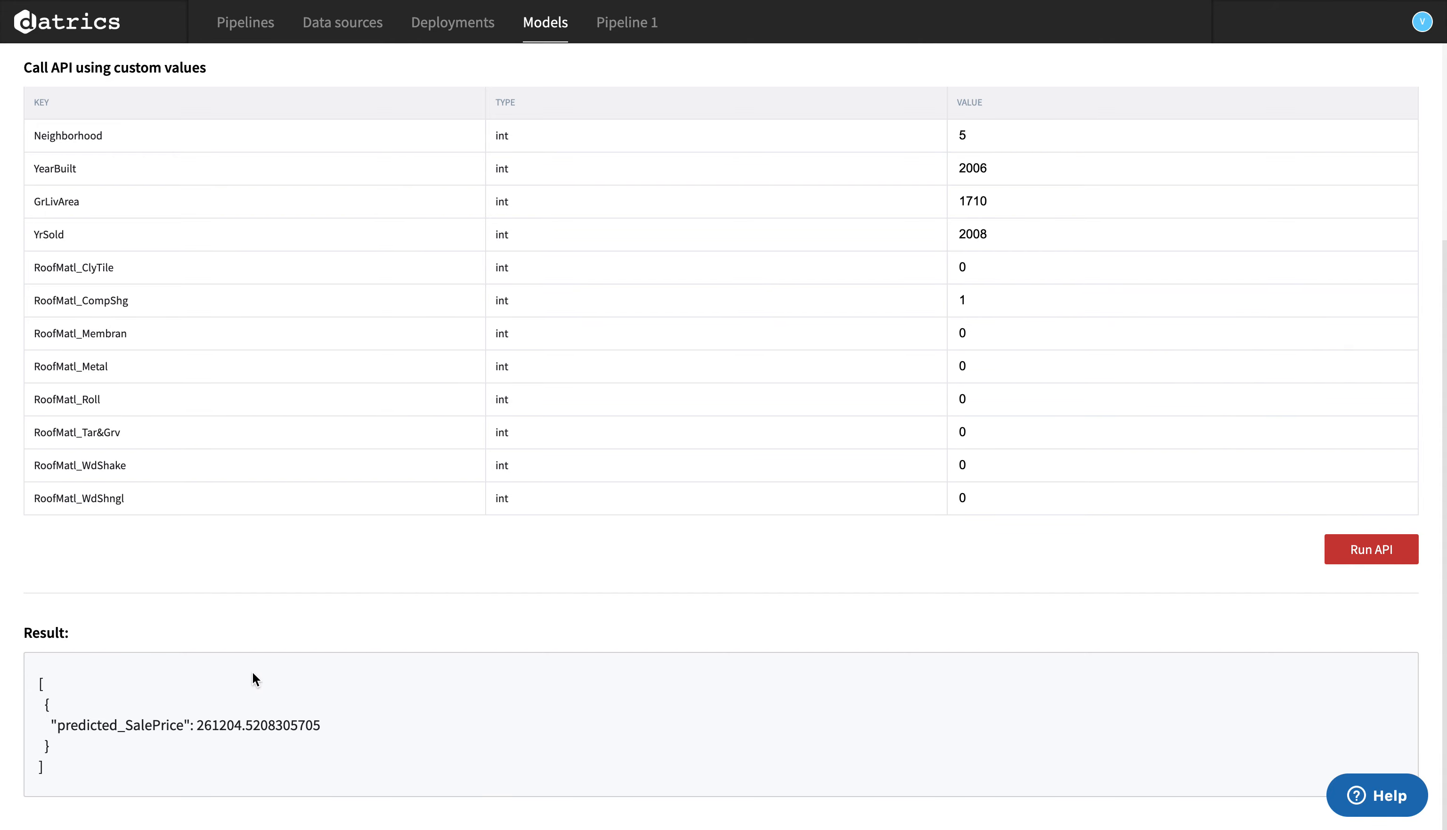
pyautogui.moveTo(201, 723); pyautogui.dragTo(218, 725)
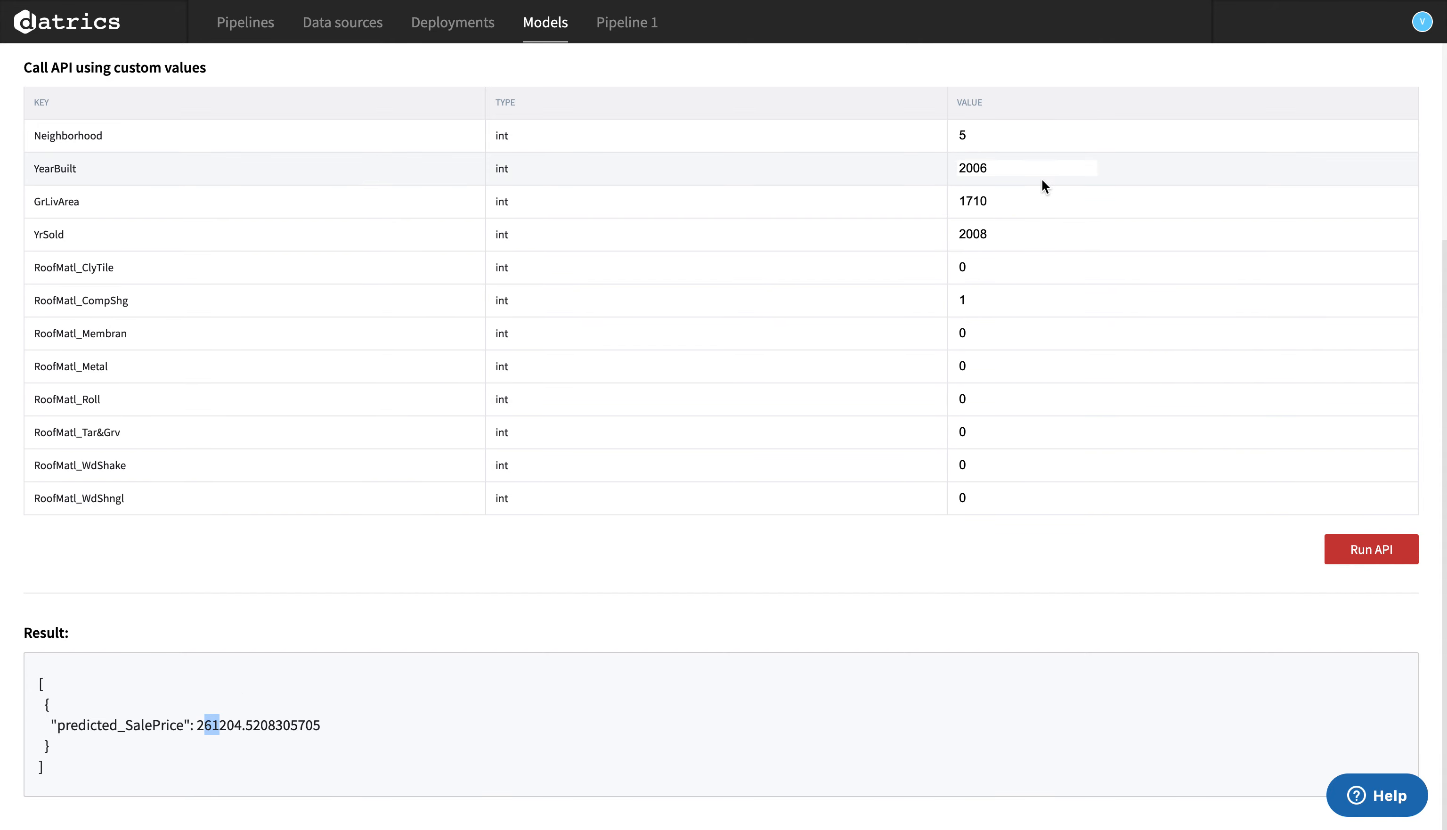
# - Set GrLivArea to 1210, run the API again, and return to the pipeline canvas
pyautogui.click(973, 201)
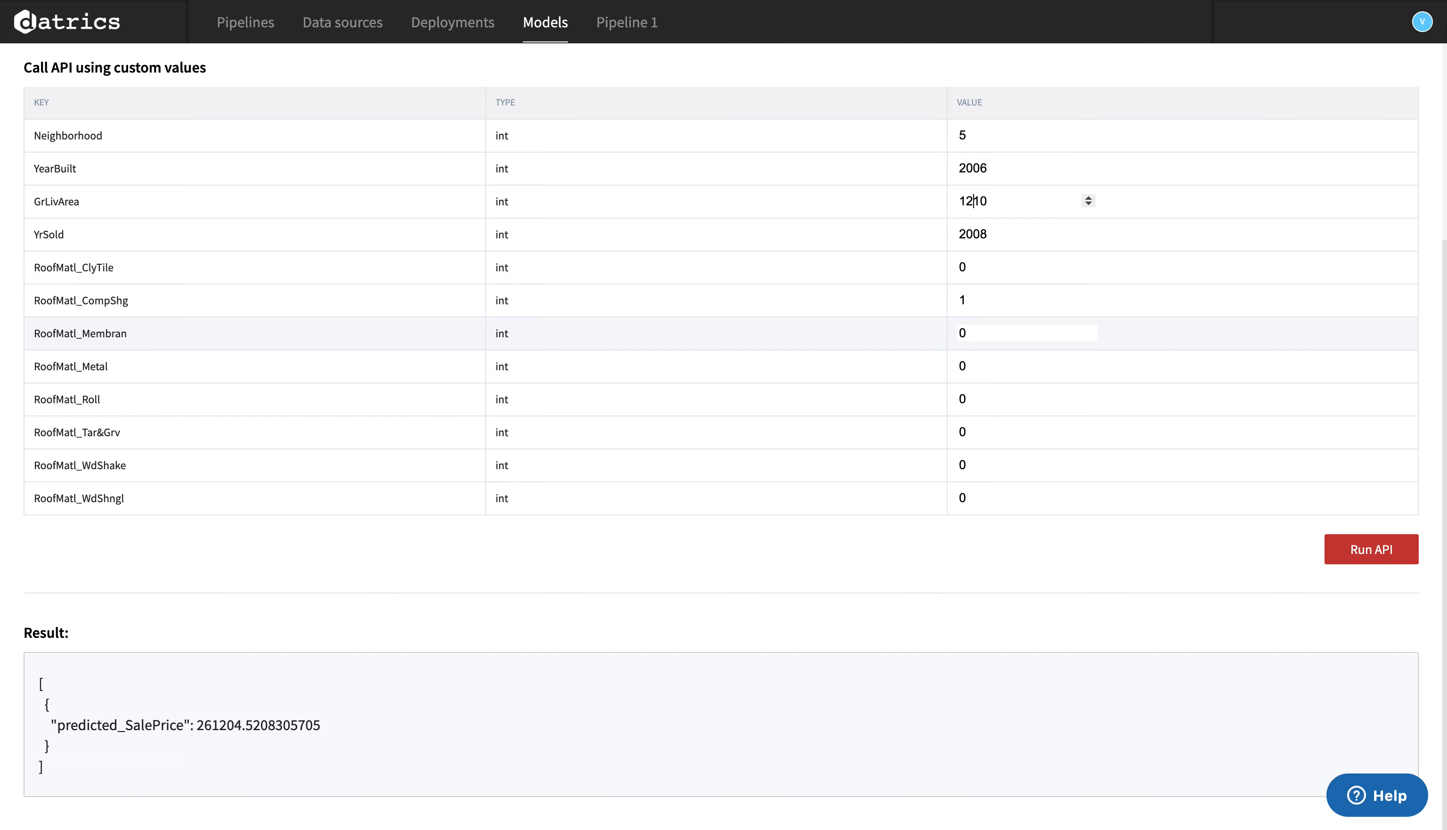
pyautogui.click(1356, 556)
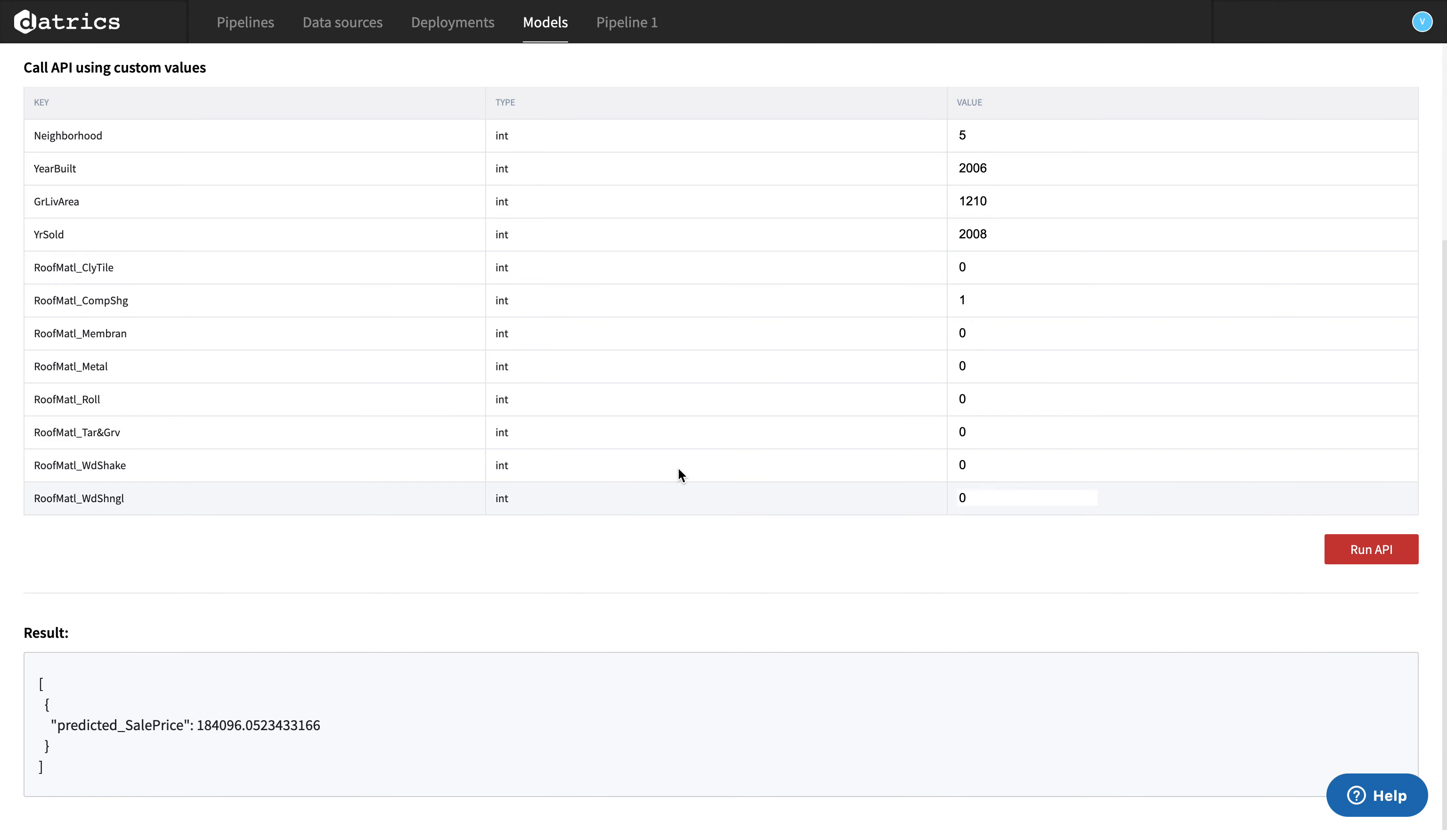
pyautogui.scroll(5, 310, 178)
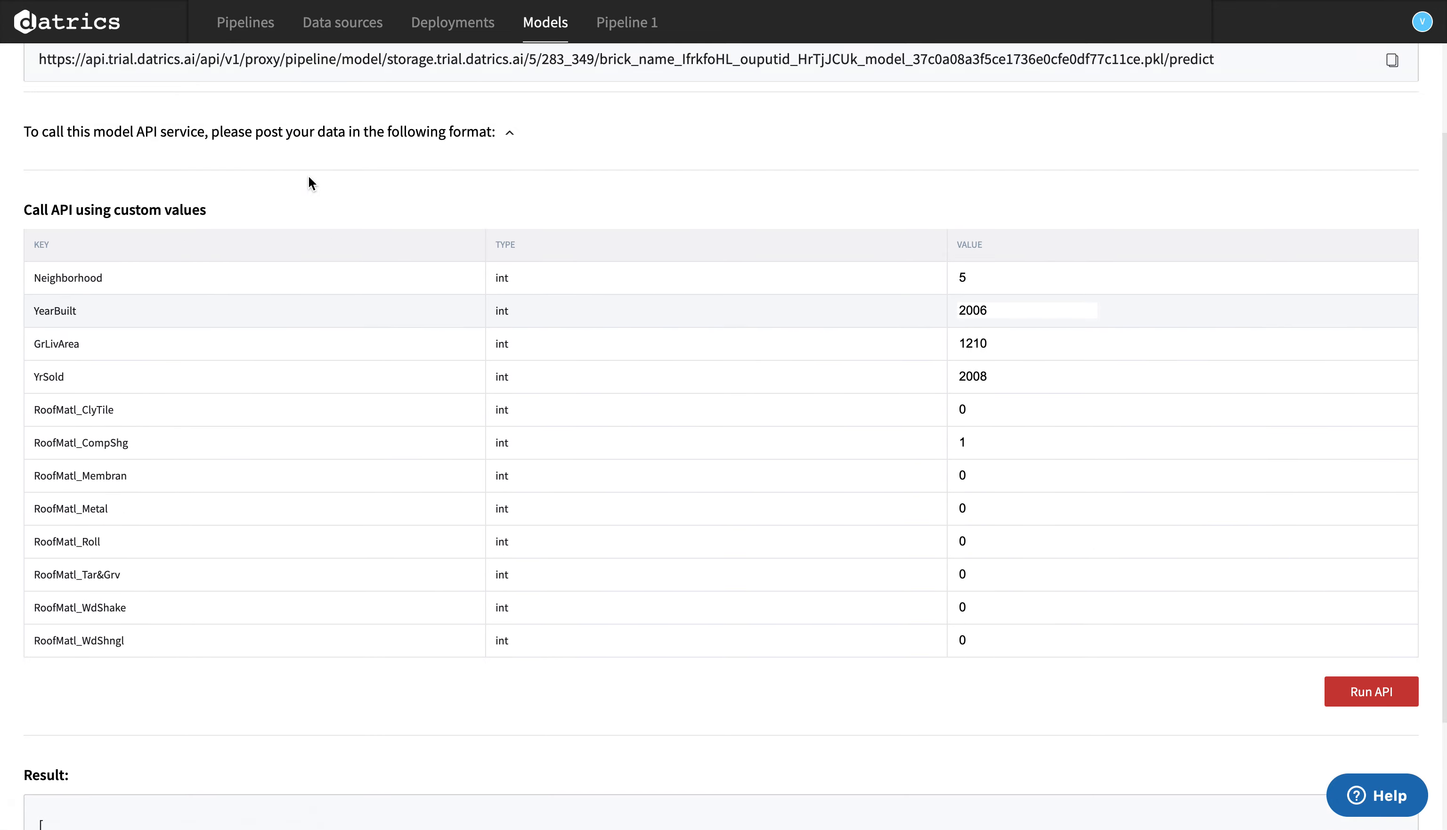
pyautogui.click(29, 80)
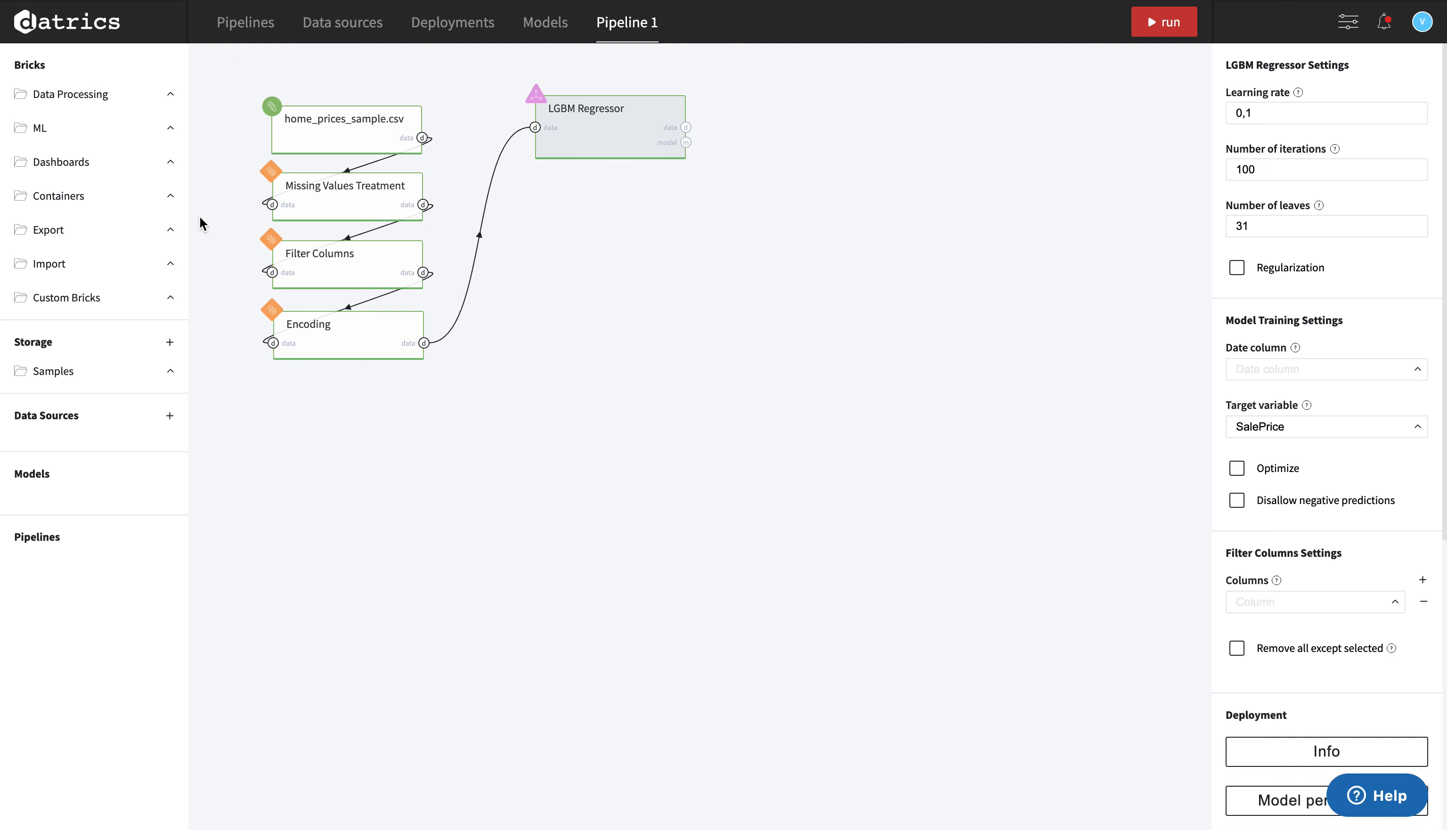
pyautogui.click(93, 165)
pyautogui.click(120, 162)
pyautogui.click(84, 236)
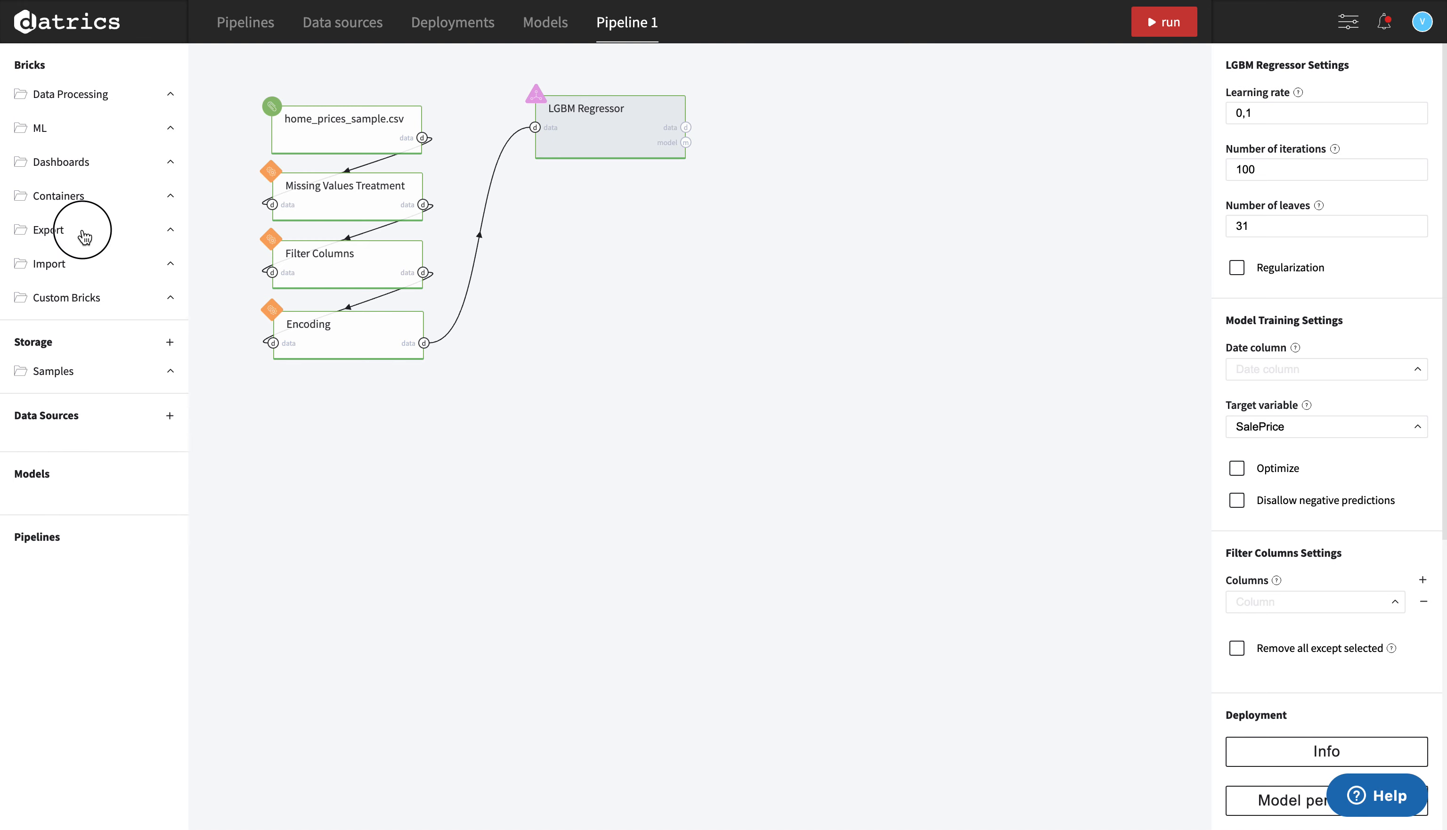
pyautogui.click(108, 234)
# - Deploy Pipeline 1 from the daily preset with hour 7 and weekday 2 (Tuesday), and view it among the deployments
pyautogui.click(261, 33)
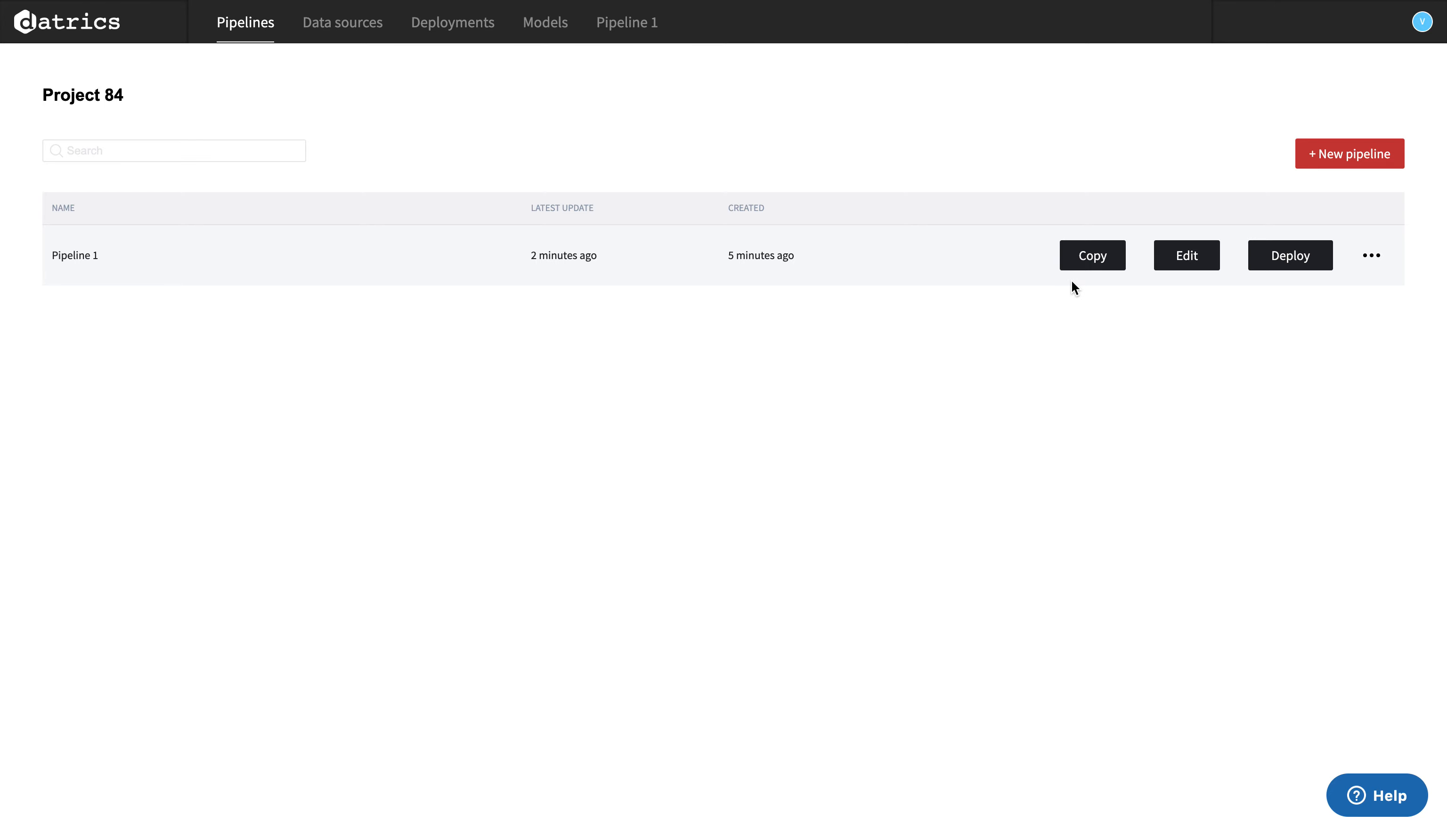
pyautogui.click(1304, 259)
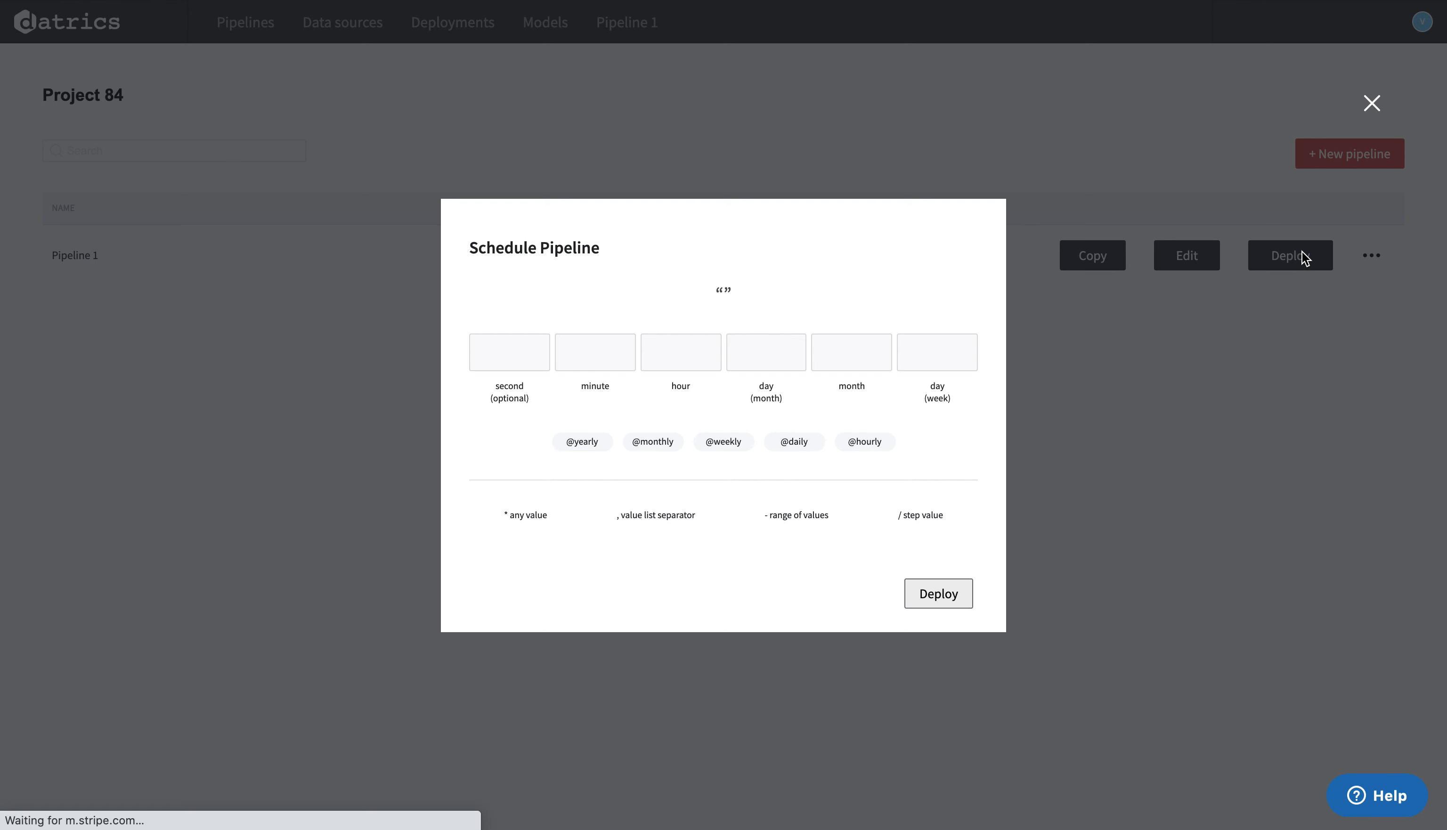
pyautogui.click(798, 446)
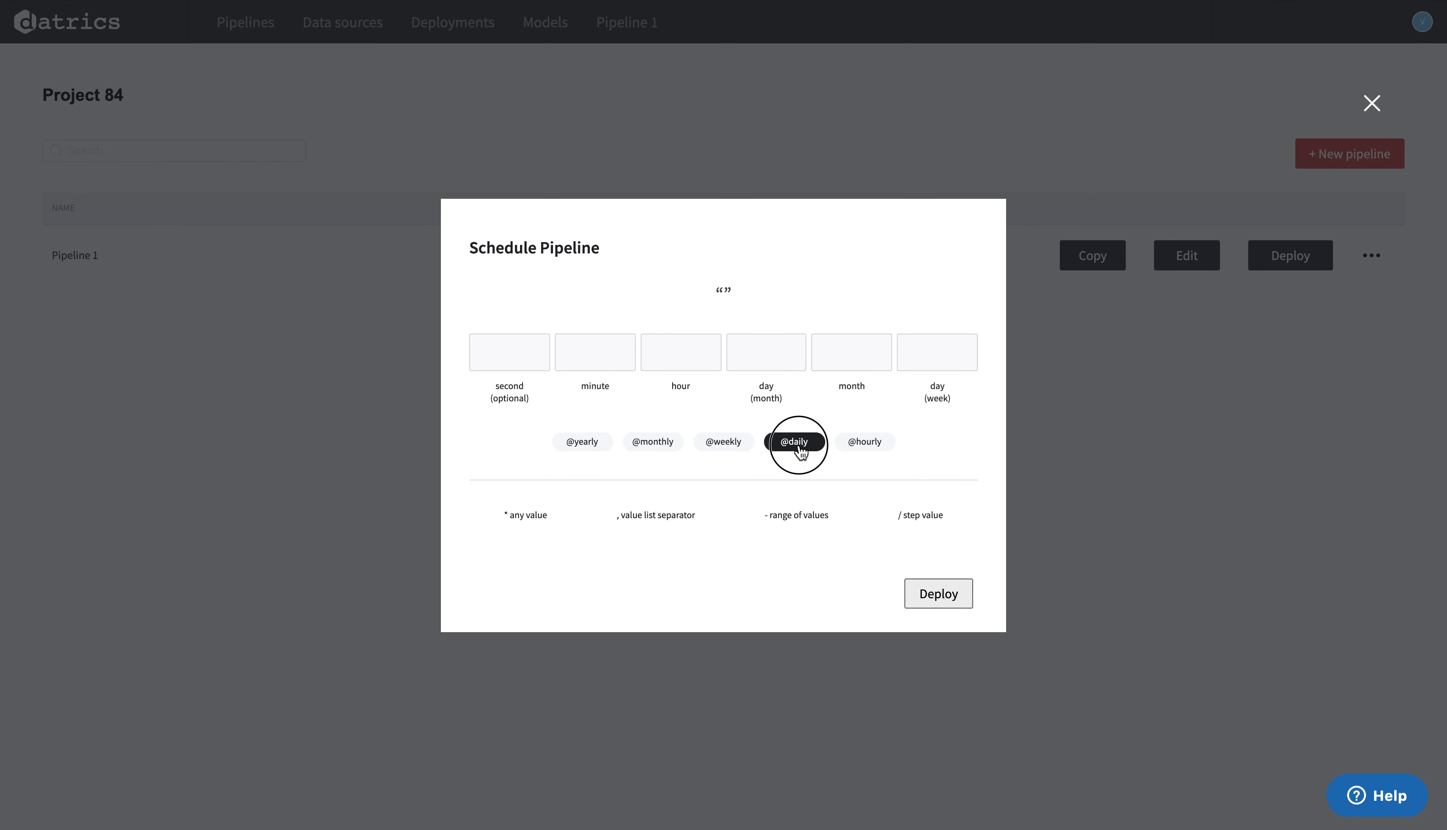
pyautogui.moveTo(671, 355); pyautogui.dragTo(744, 355)
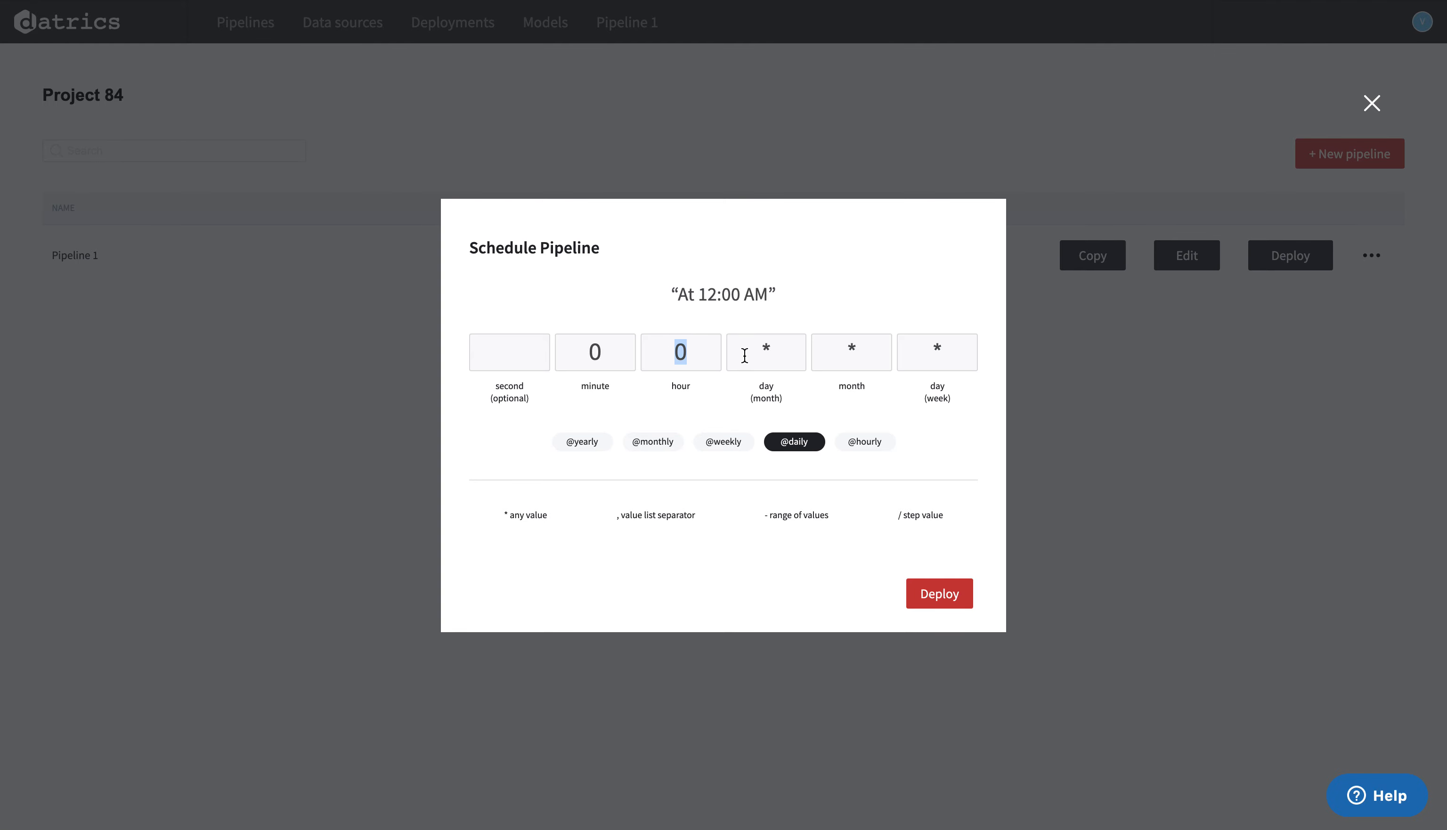
pyautogui.write('7')
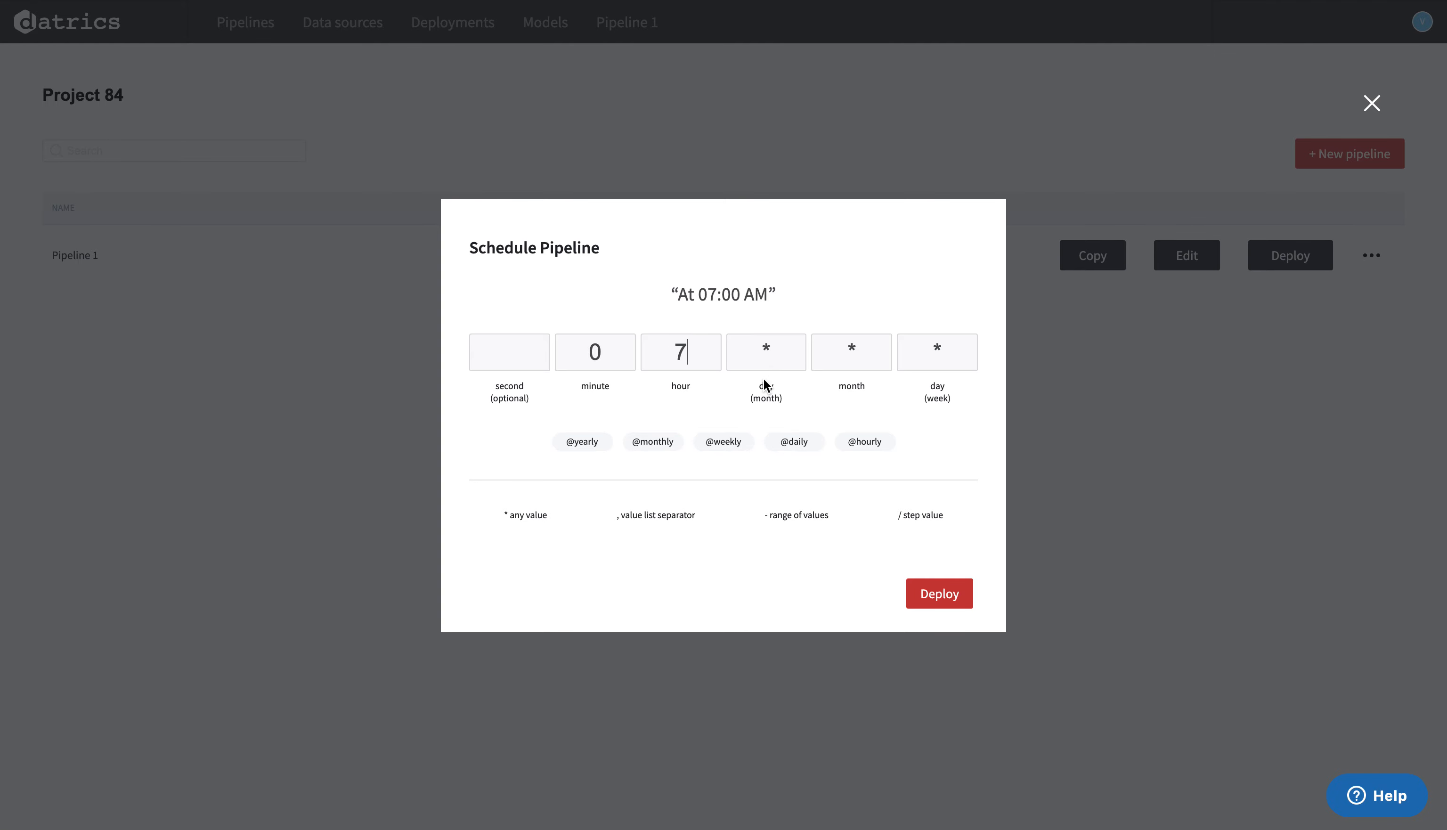
pyautogui.moveTo(930, 349); pyautogui.dragTo(954, 350)
pyautogui.write('2')
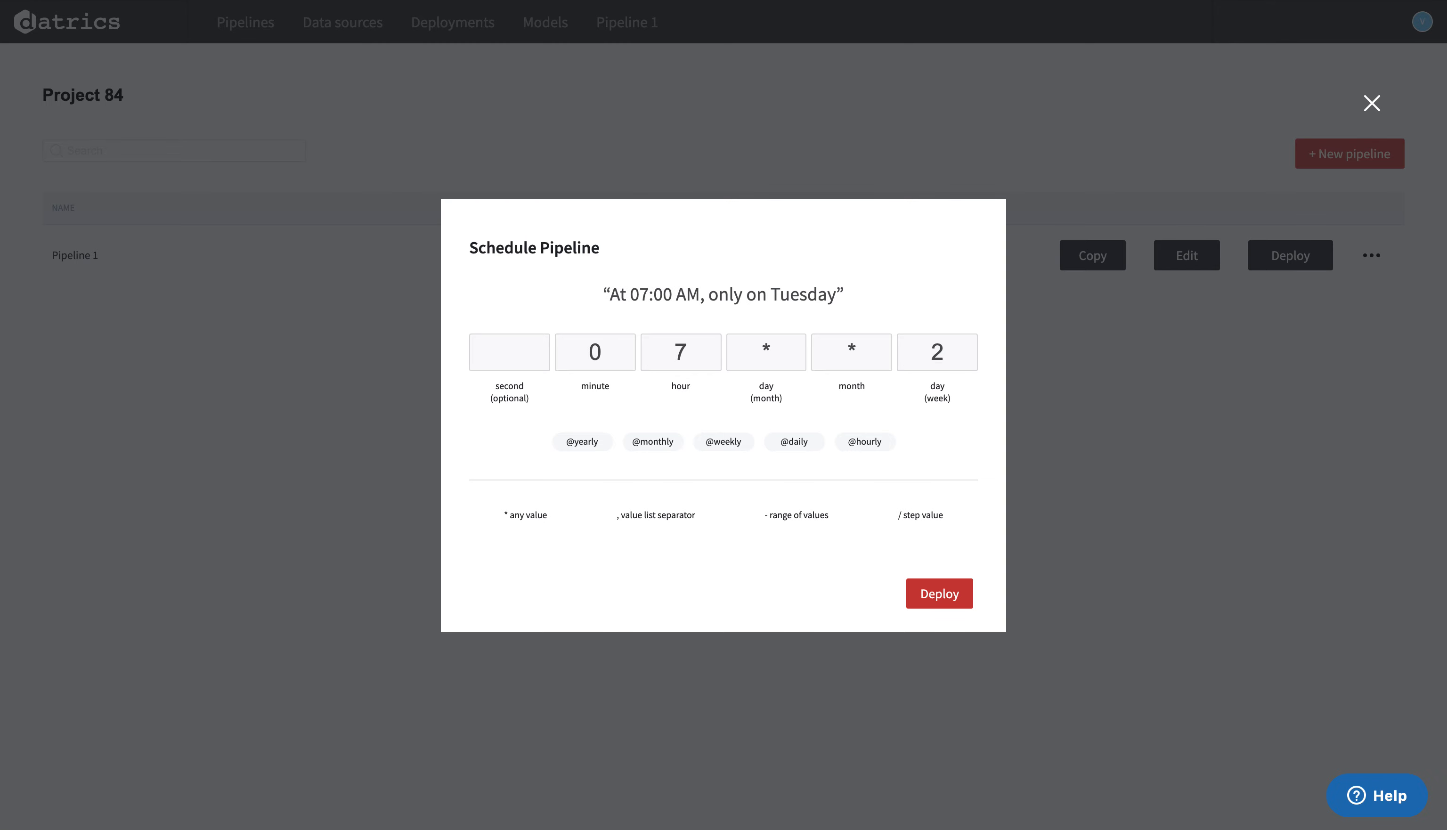
pyautogui.click(935, 596)
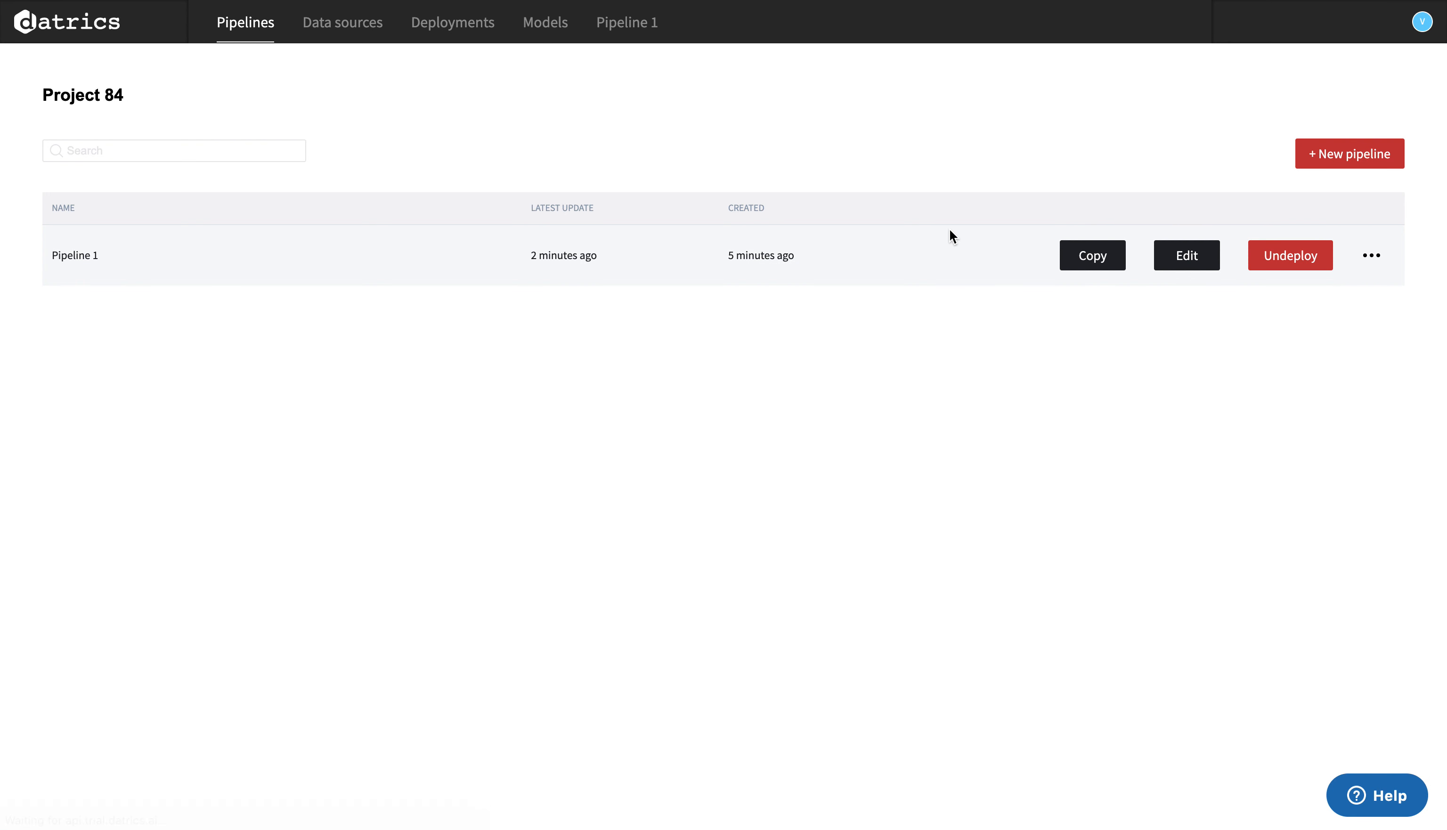
pyautogui.click(456, 26)
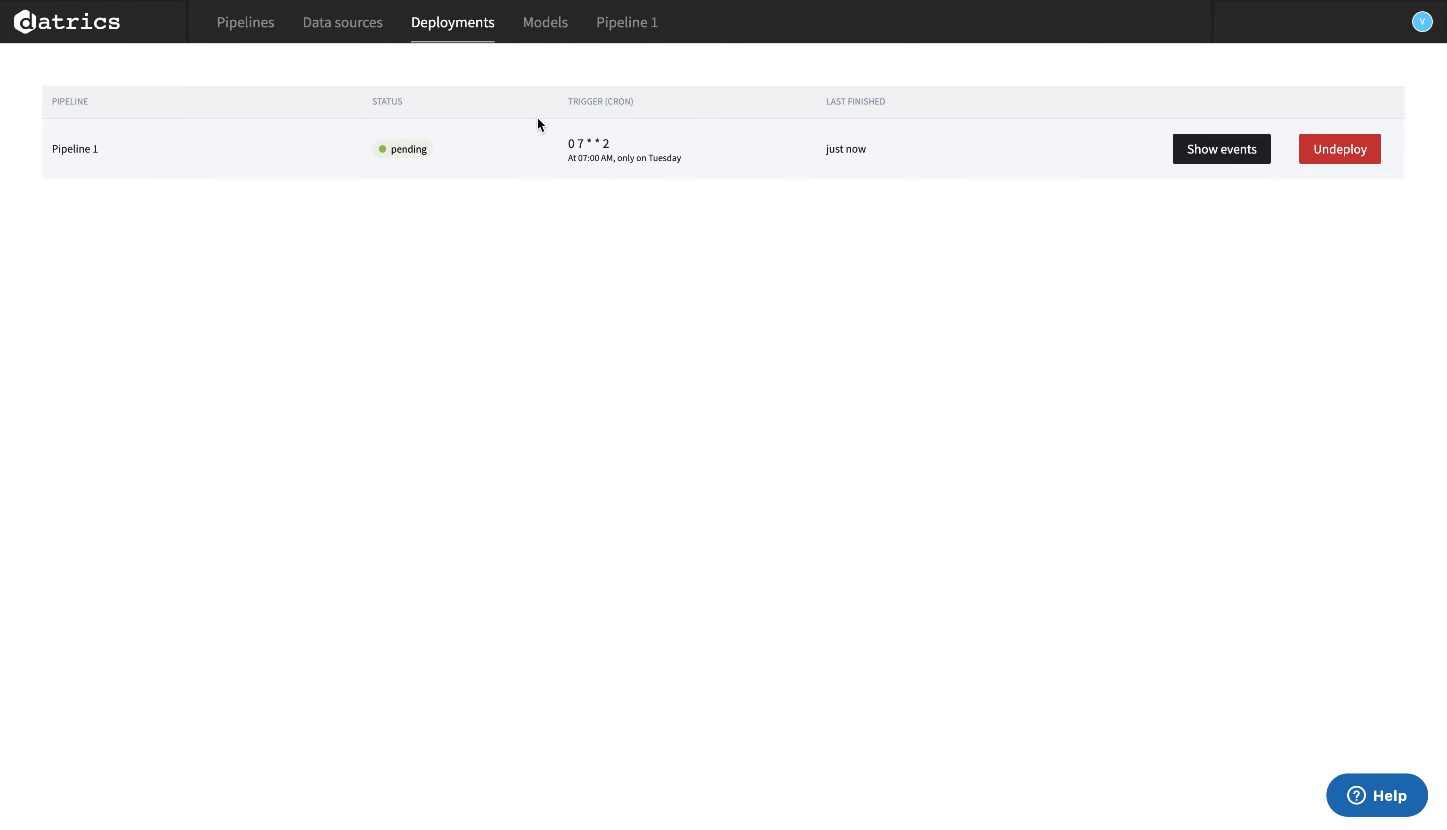
# - Leave the project for the dashboard and create a project from the Demand Forecasting (SKU) template
pyautogui.click(126, 22)
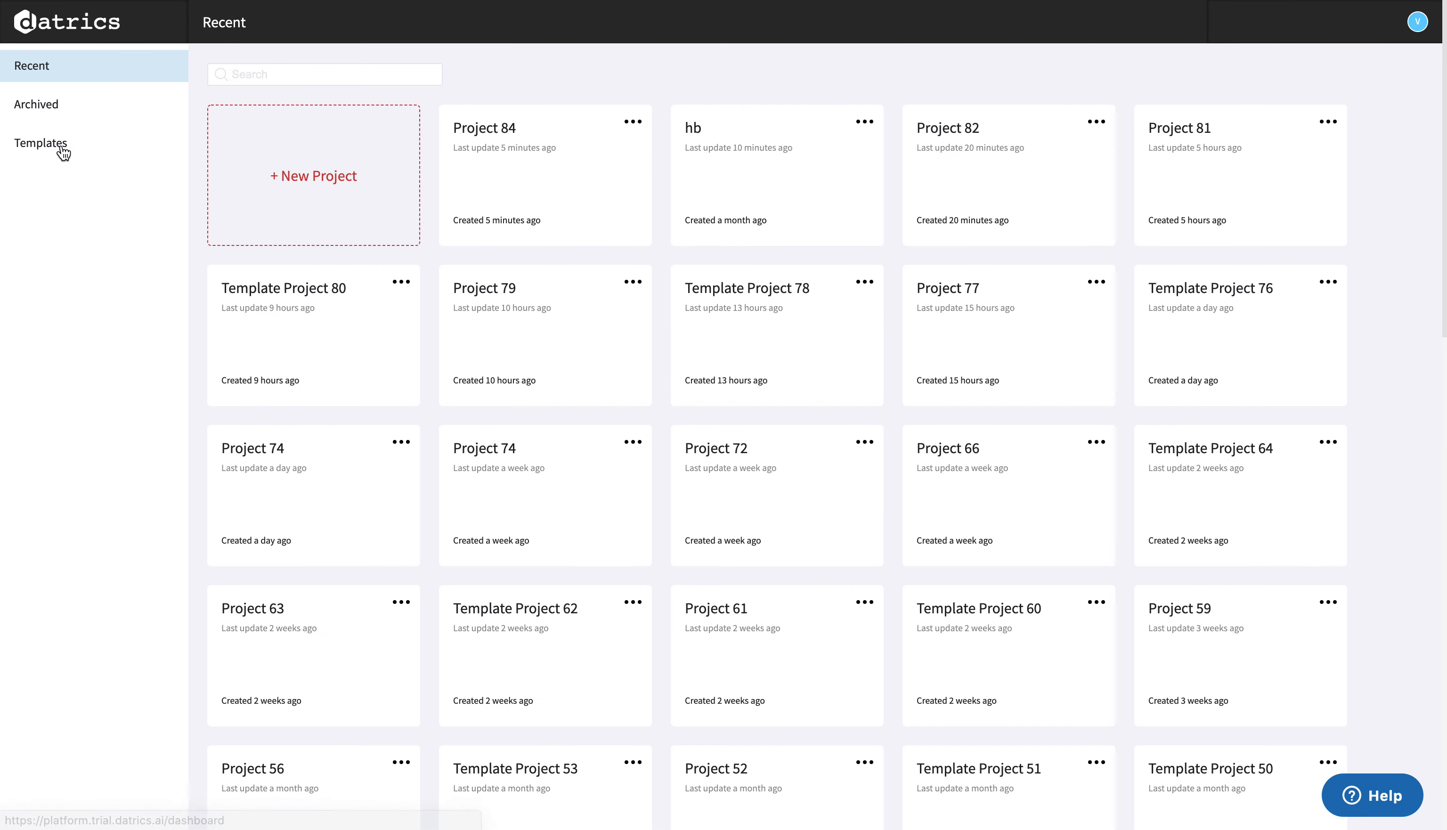
pyautogui.click(57, 148)
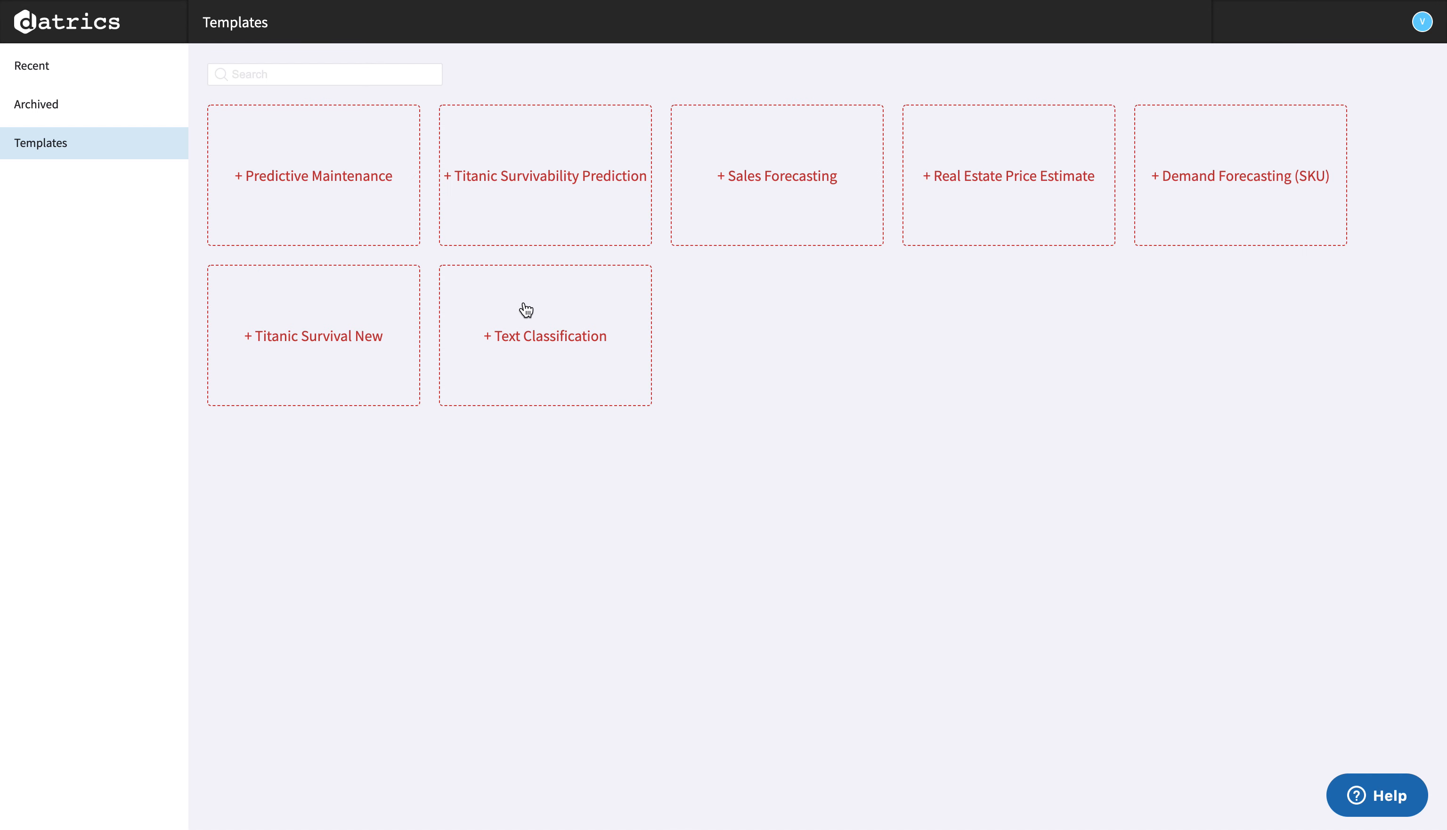
pyautogui.click(1222, 178)
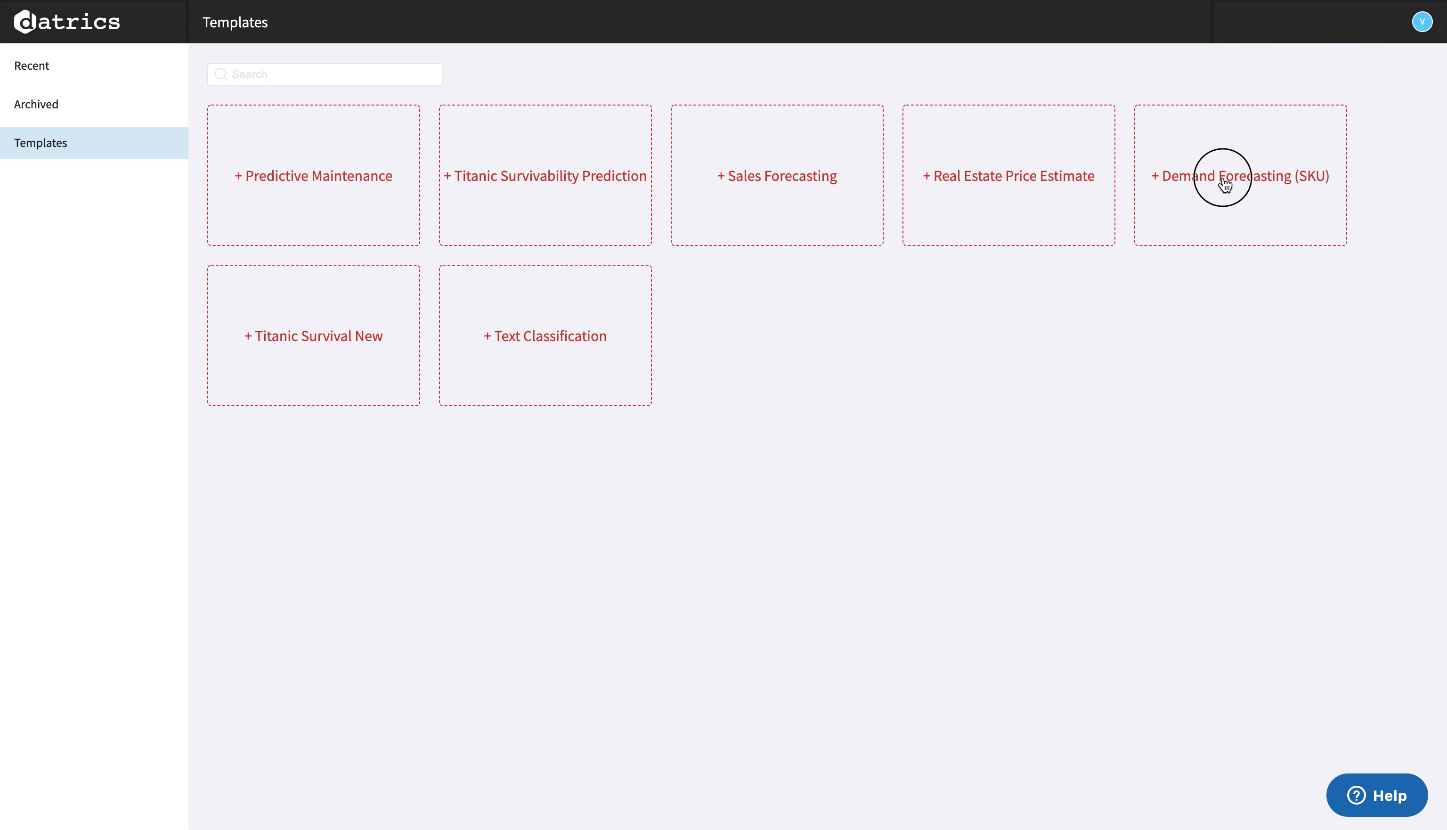